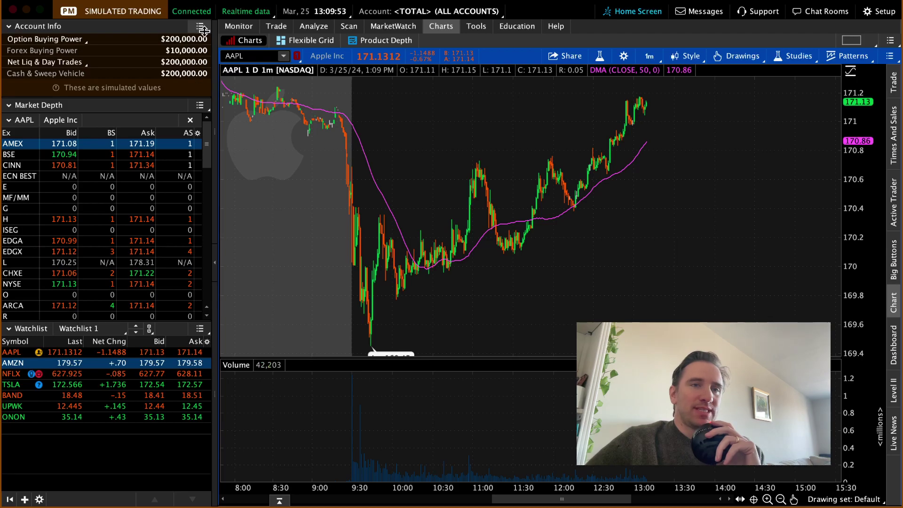
Step: Delete the Market Depth and Watchlist gadgets so only Account Info remains in the gadget sidebar
click(201, 106)
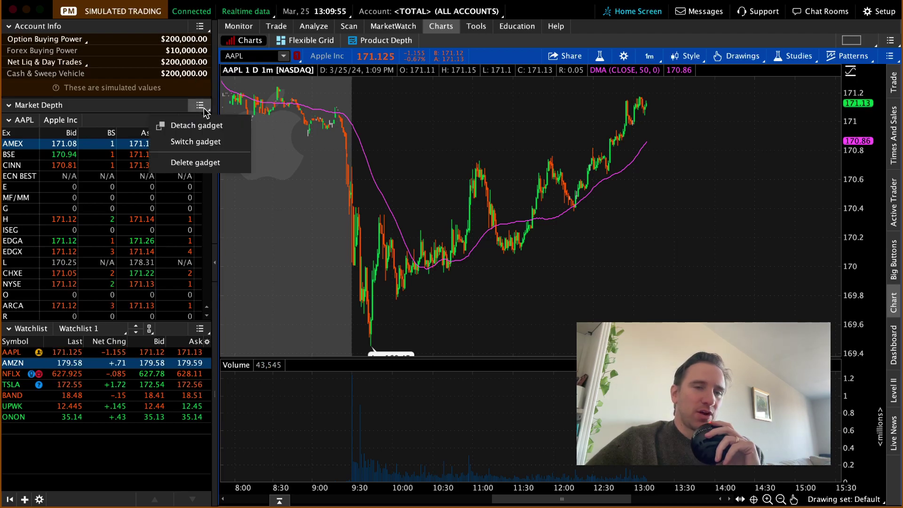
click(204, 108)
click(202, 329)
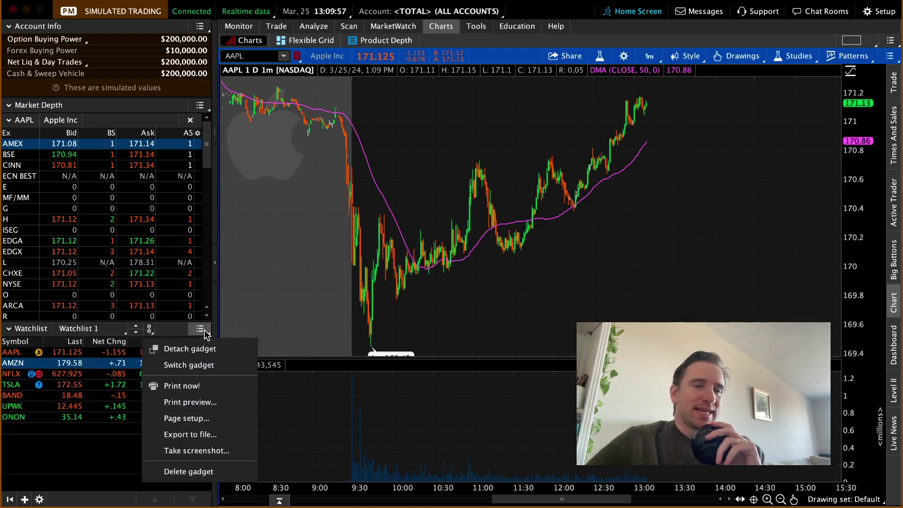
click(202, 328)
click(200, 105)
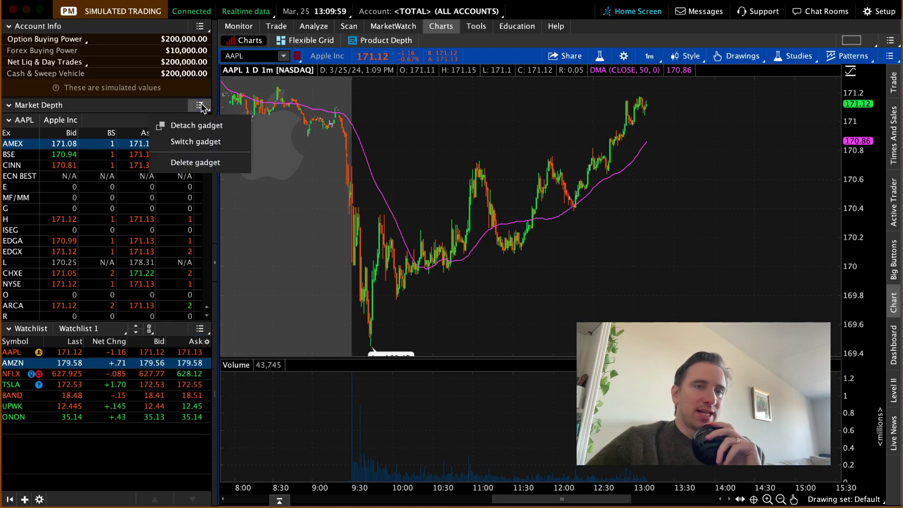
click(200, 162)
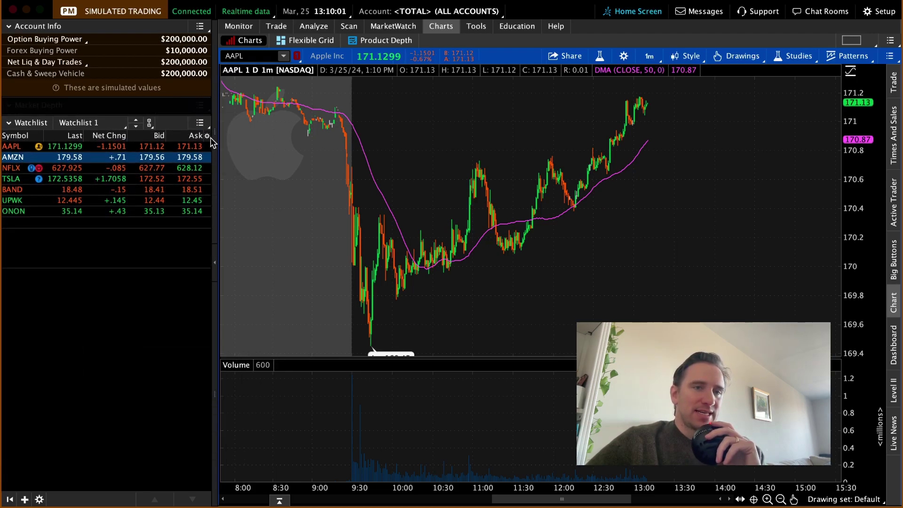
click(200, 106)
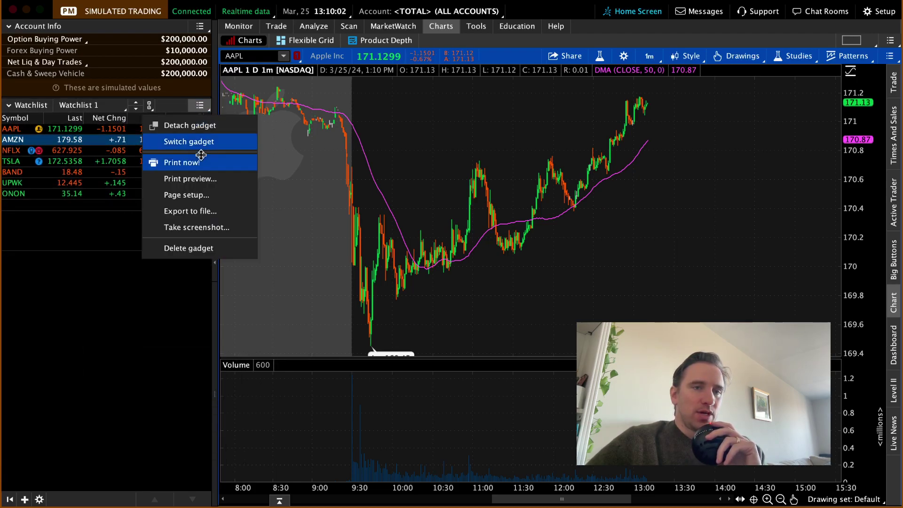
click(205, 250)
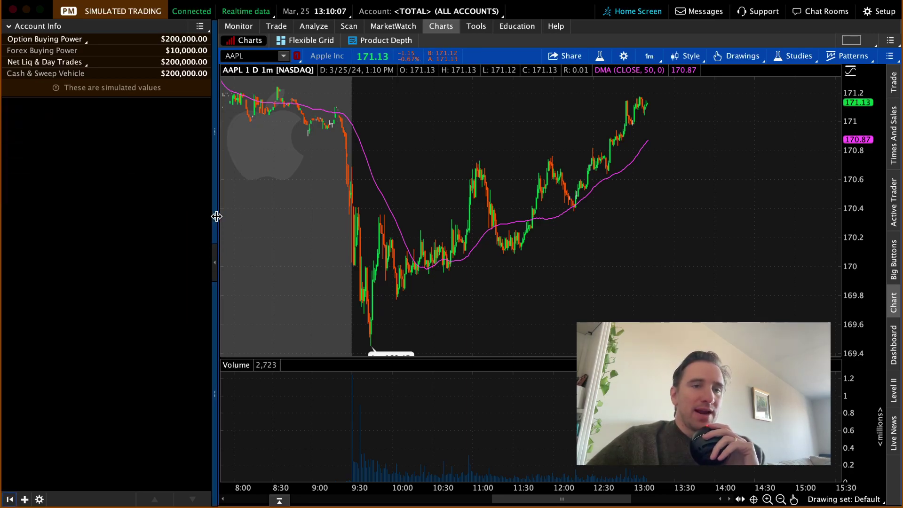
Step: Collapse the gadget sidebar, restore it, and collapse it again to give the AAPL chart the full width
drag(217, 216, 148, 209)
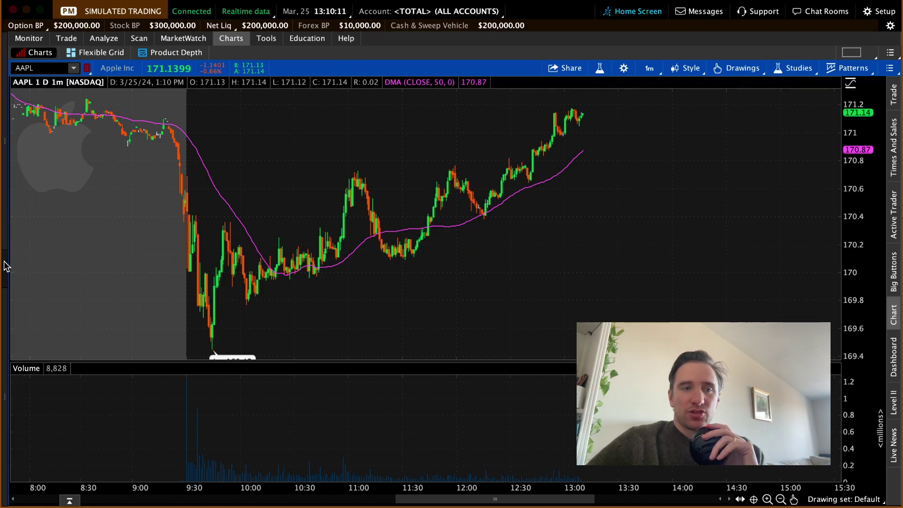
drag(5, 266, 218, 238)
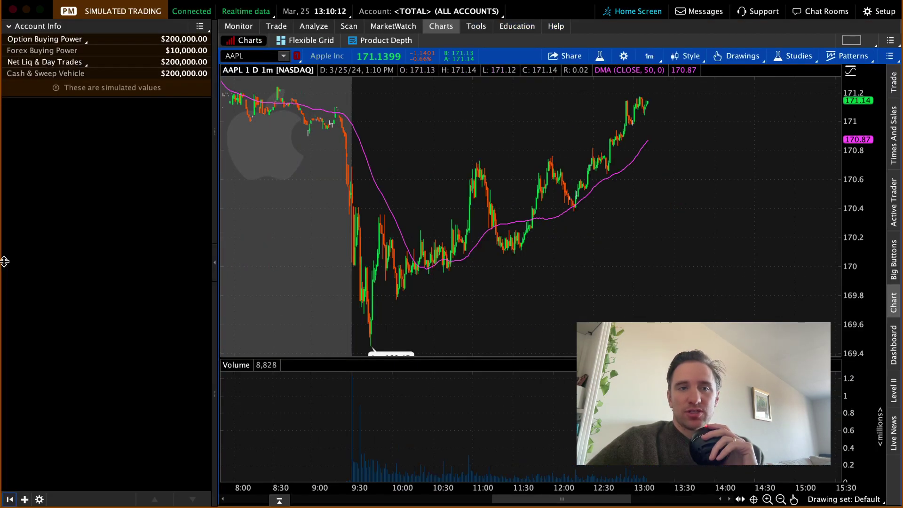
click(215, 264)
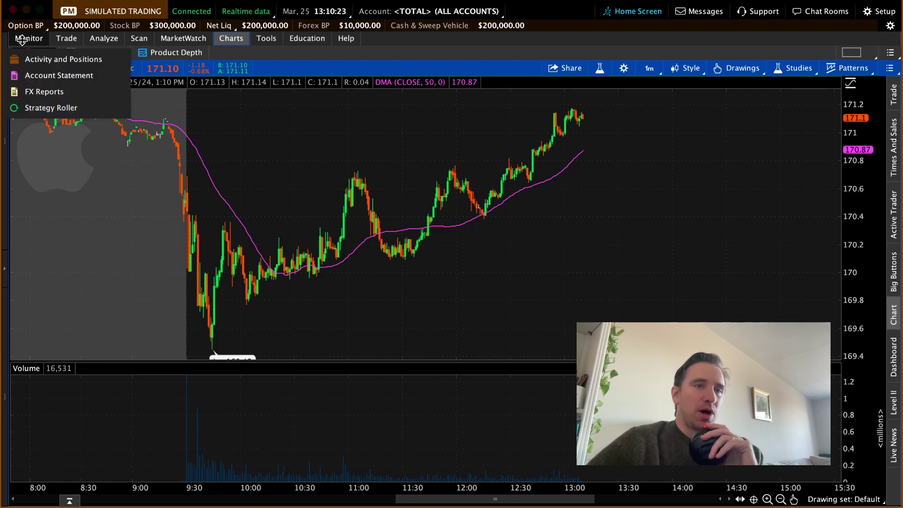
Step: Open the Active Trader page for trading and examine the bid and ask sizes in the SPY price ladder
mouse_move(64, 38)
mouse_move(105, 40)
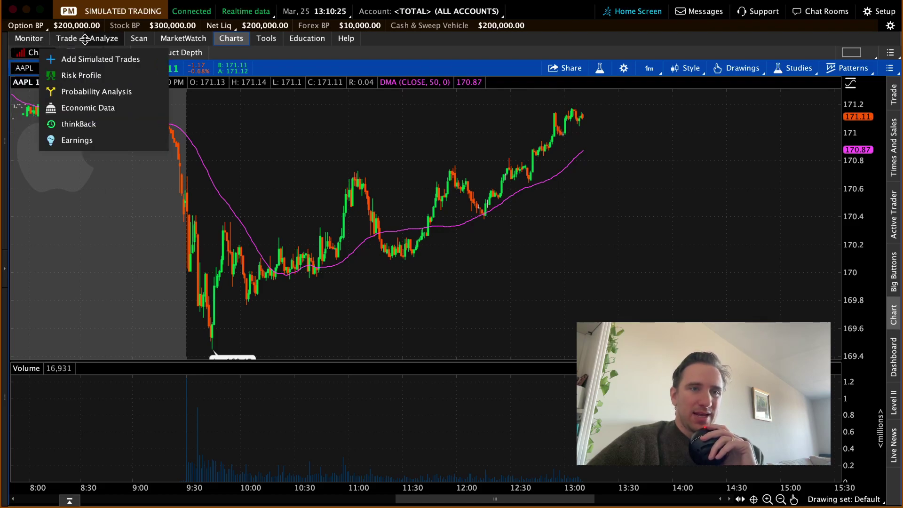
mouse_move(168, 39)
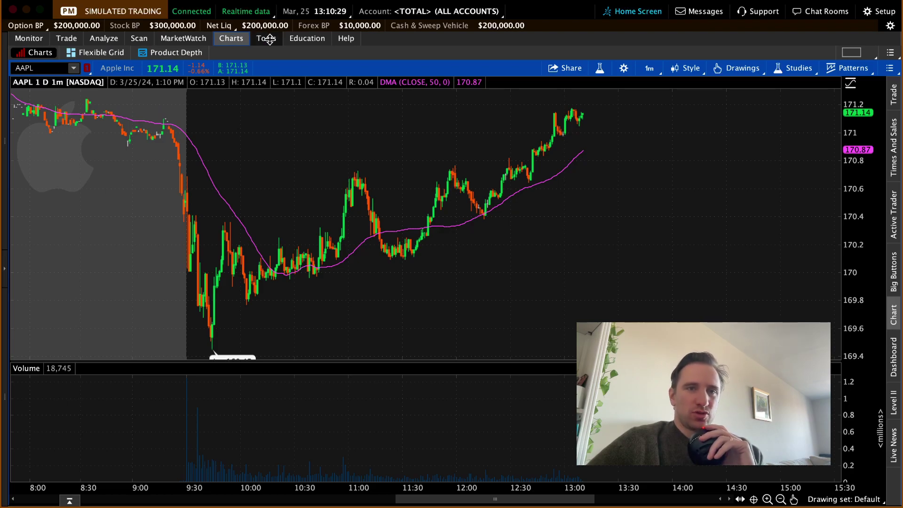
mouse_move(303, 39)
mouse_move(336, 40)
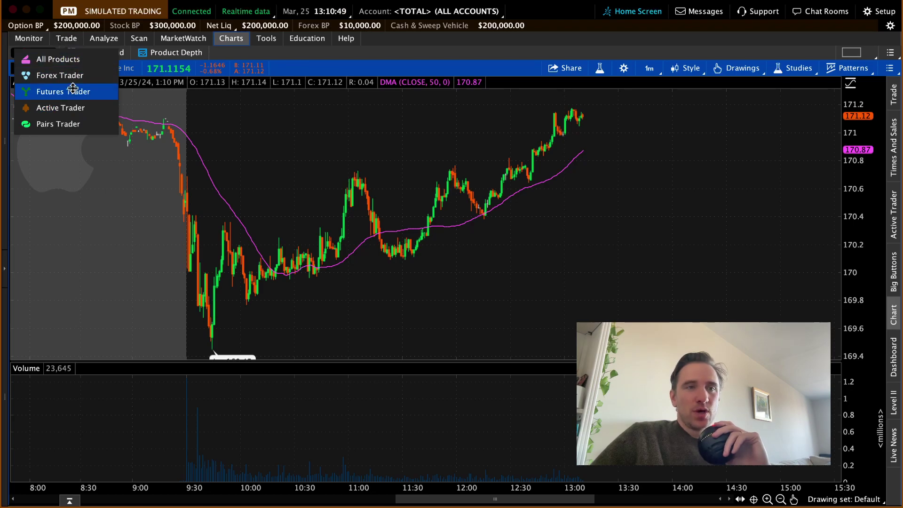
click(72, 111)
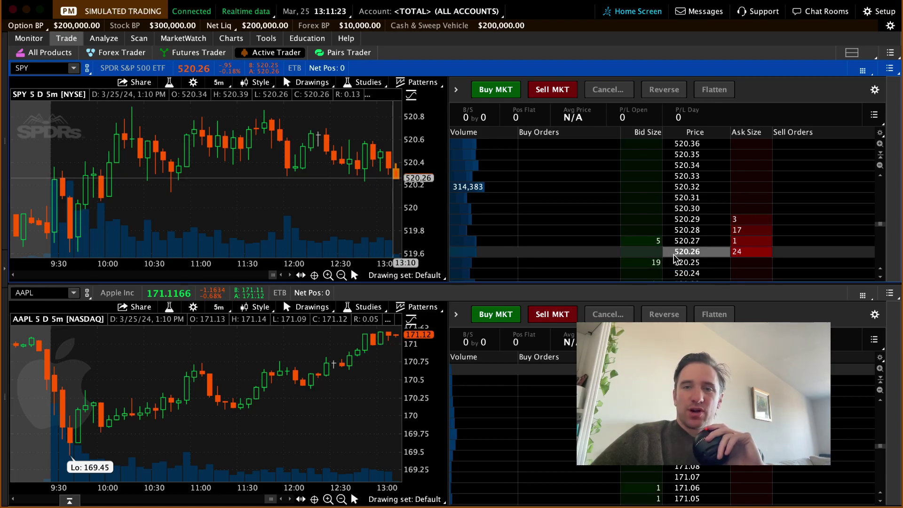
scroll(682, 263, down, 5)
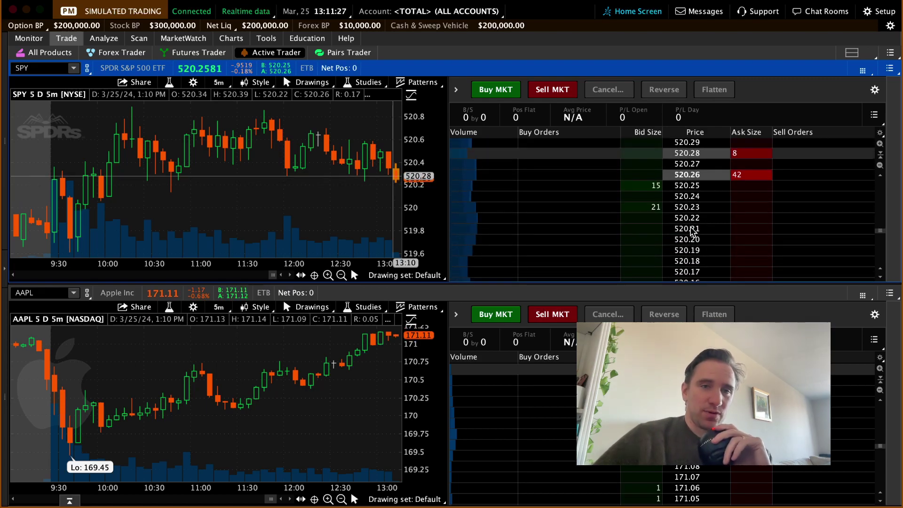
click(743, 213)
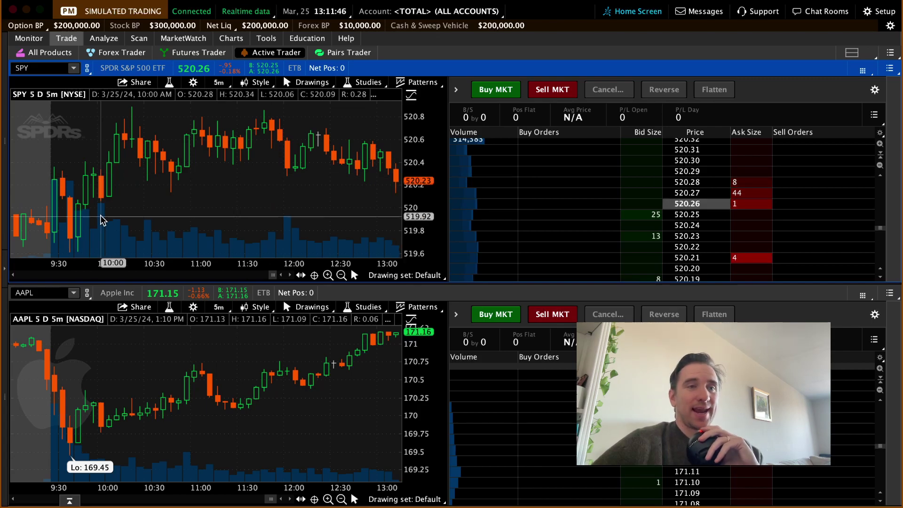
Step: Return to the AAPL chart with the gadget sidebar expanded and add a Watchlist gadget below Account Info
click(231, 38)
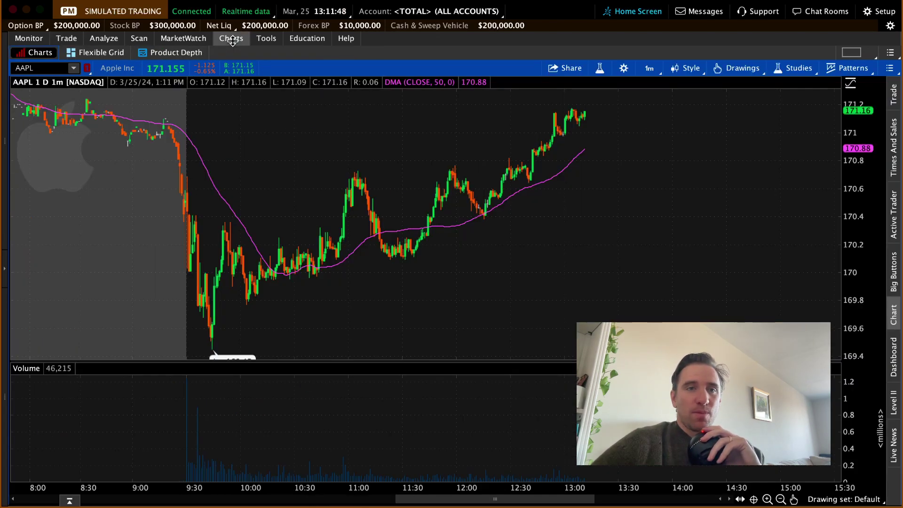
click(5, 269)
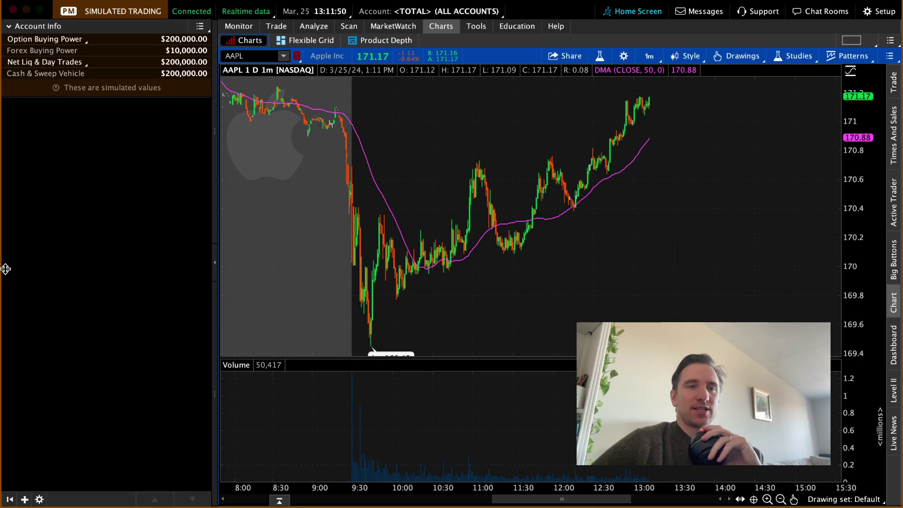
click(23, 499)
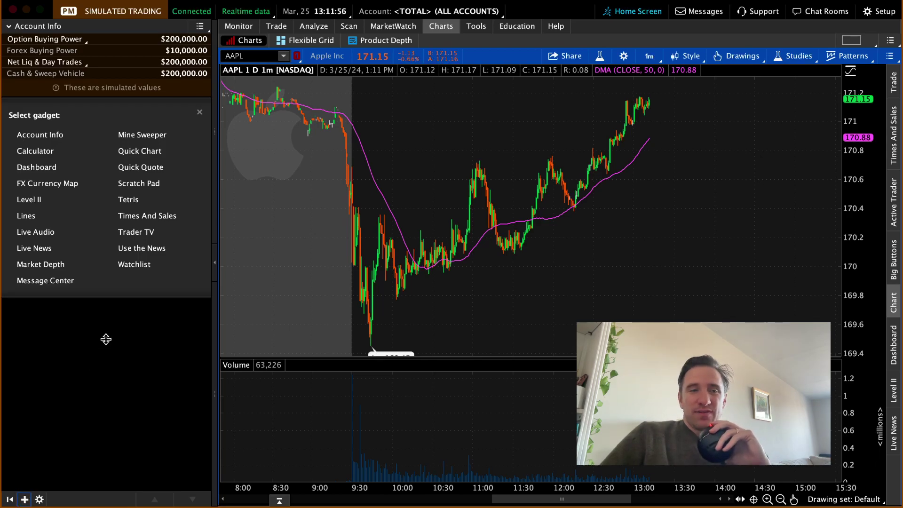
click(130, 264)
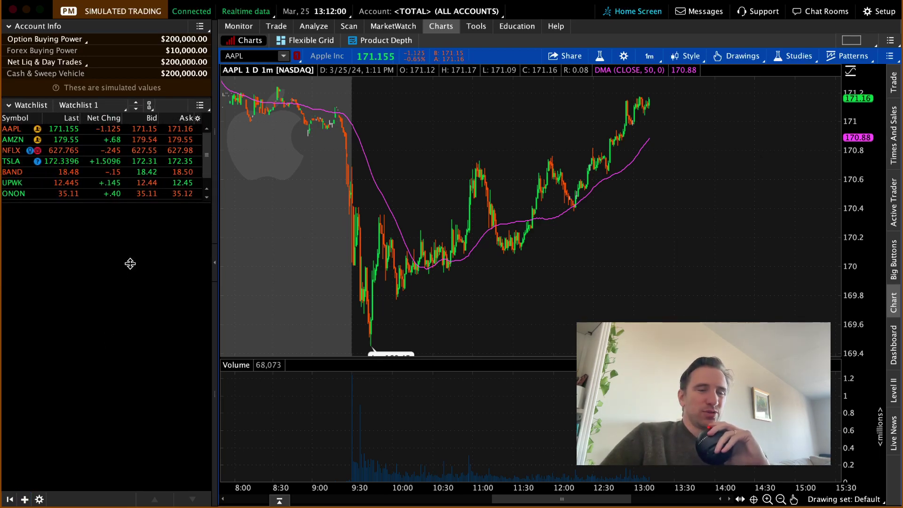
Step: Review the options for Watchlist 1 and add Market Depth and Mine Sweeper gadgets below the watchlist
click(90, 105)
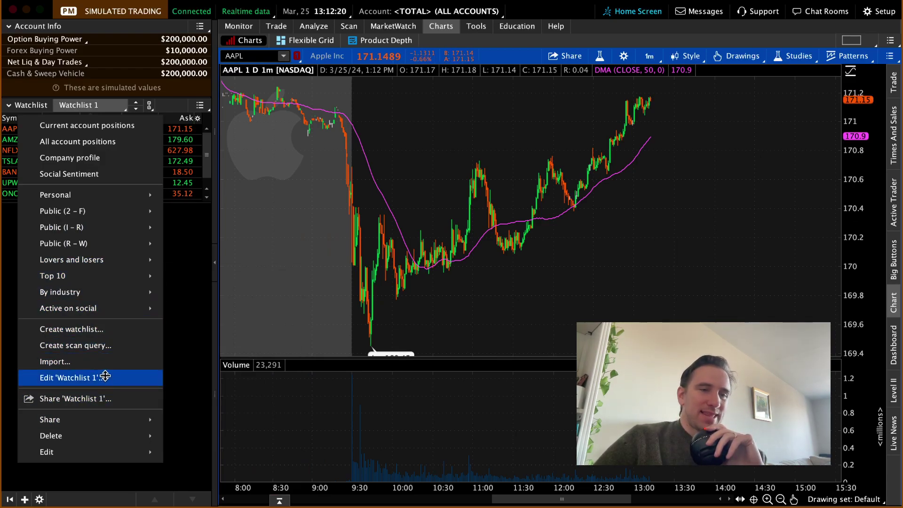
click(76, 334)
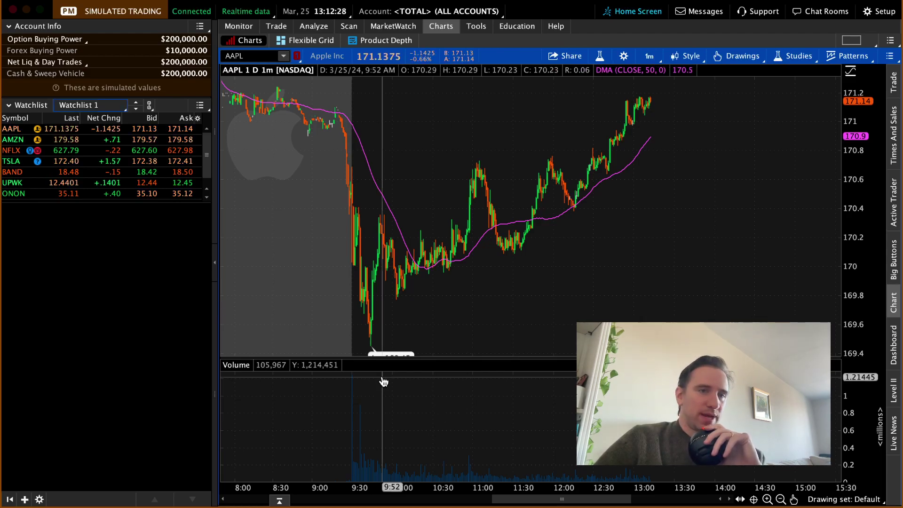
click(24, 499)
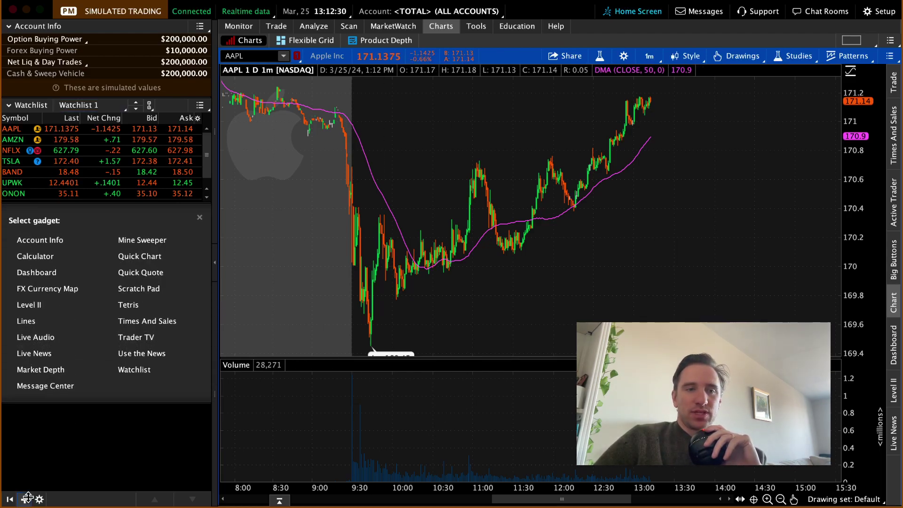
click(42, 369)
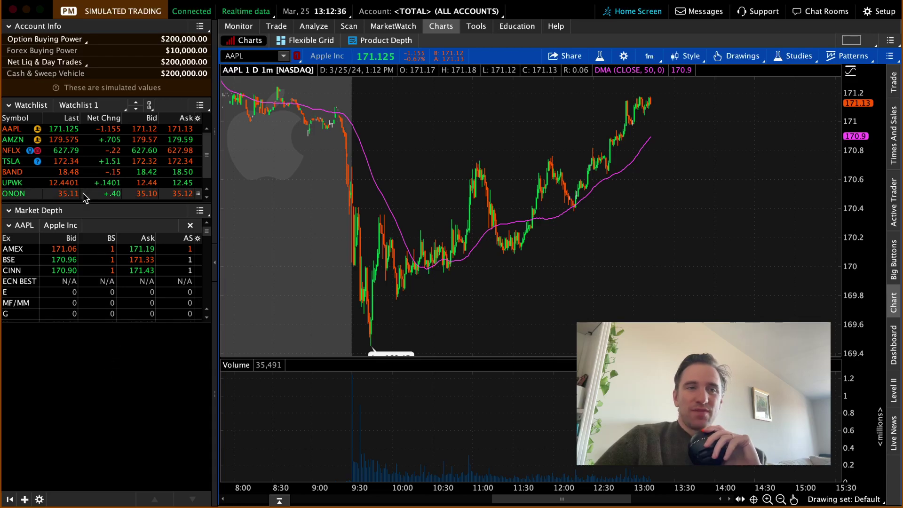
click(25, 499)
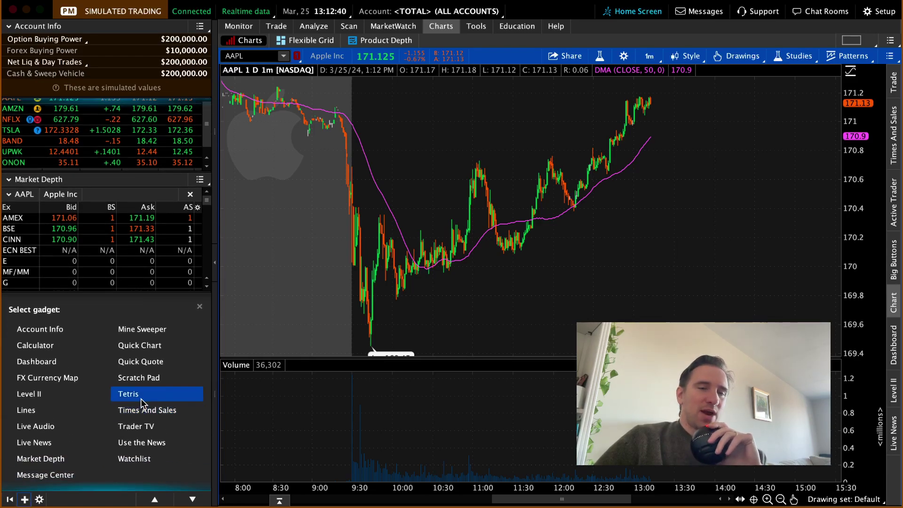
click(144, 329)
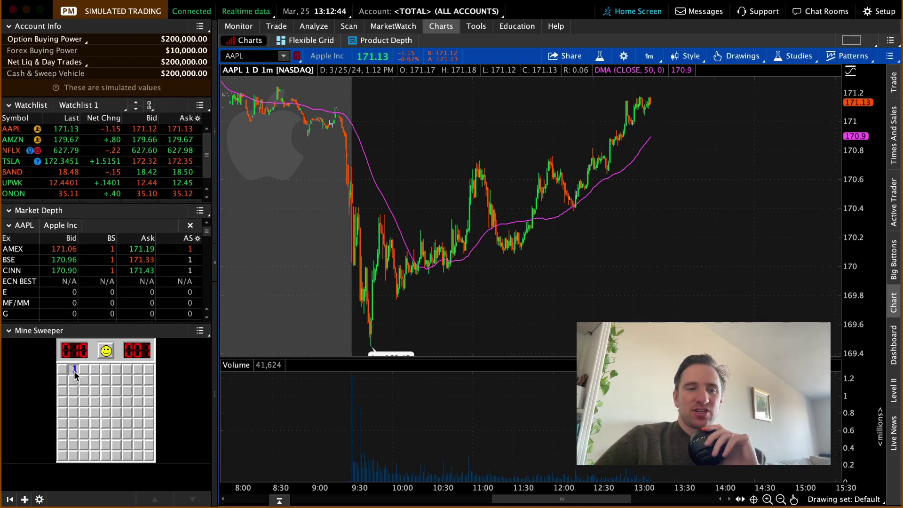
Step: Play a round of Mine Sweeper by revealing cells, and collapse the gadget after resetting the board
click(106, 380)
click(131, 414)
click(74, 391)
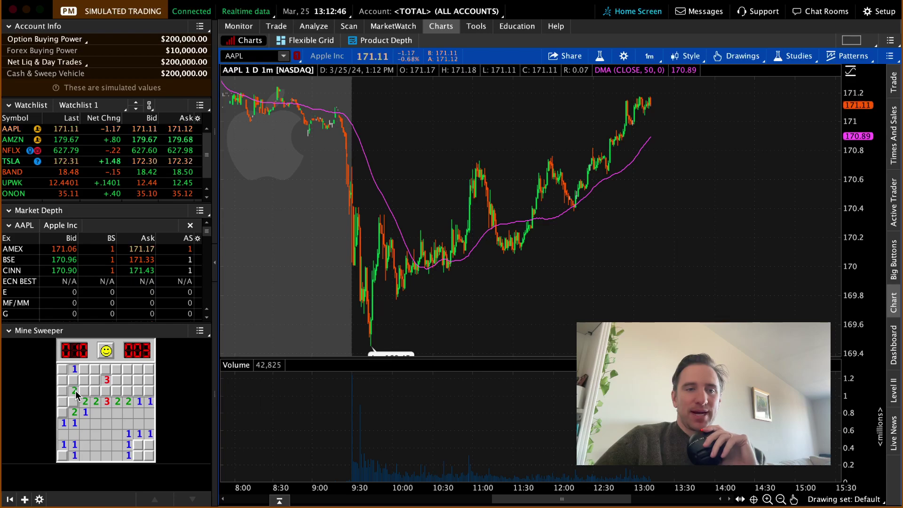
click(149, 368)
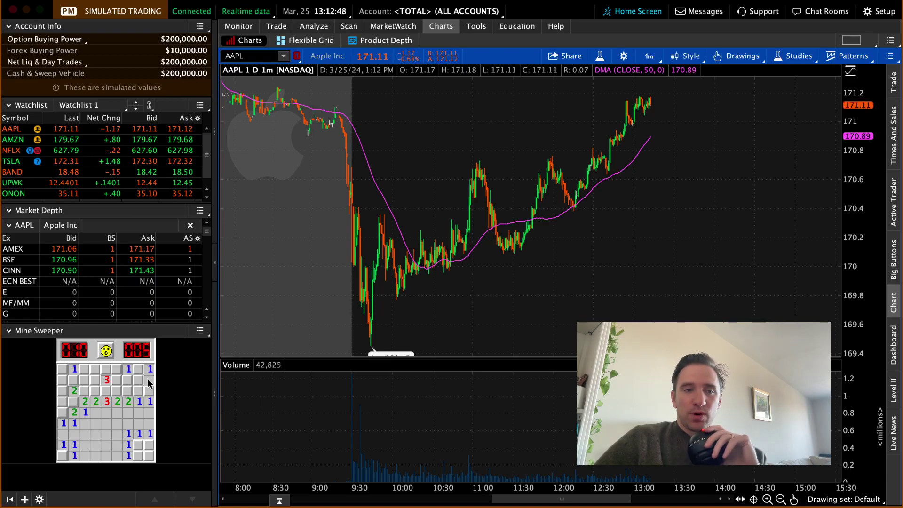
click(149, 379)
click(139, 380)
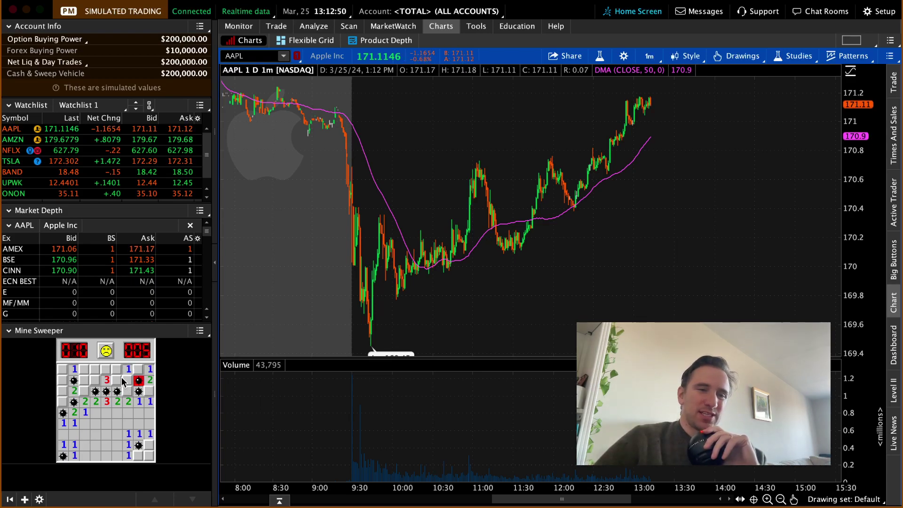
click(105, 352)
click(8, 330)
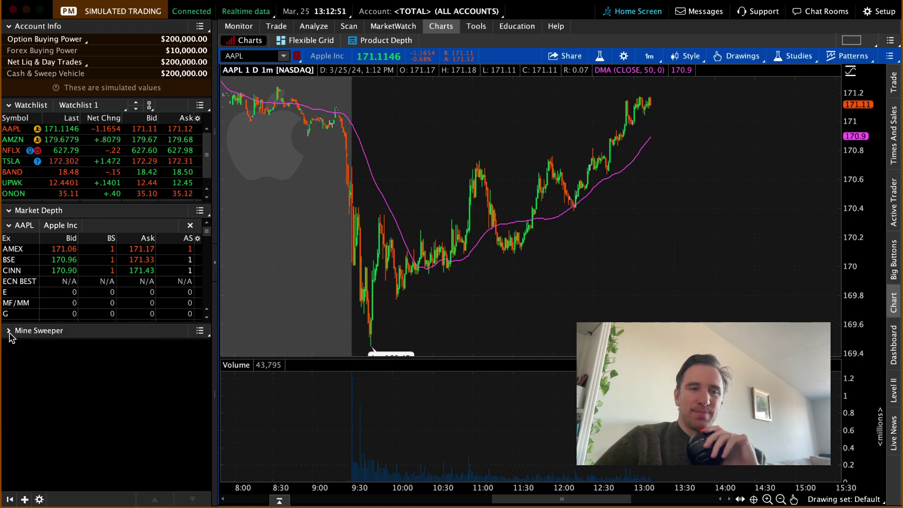
Step: Add a Trader TV gadget to the sidebar and play the CNBC US channel in it with the sound muted
click(24, 499)
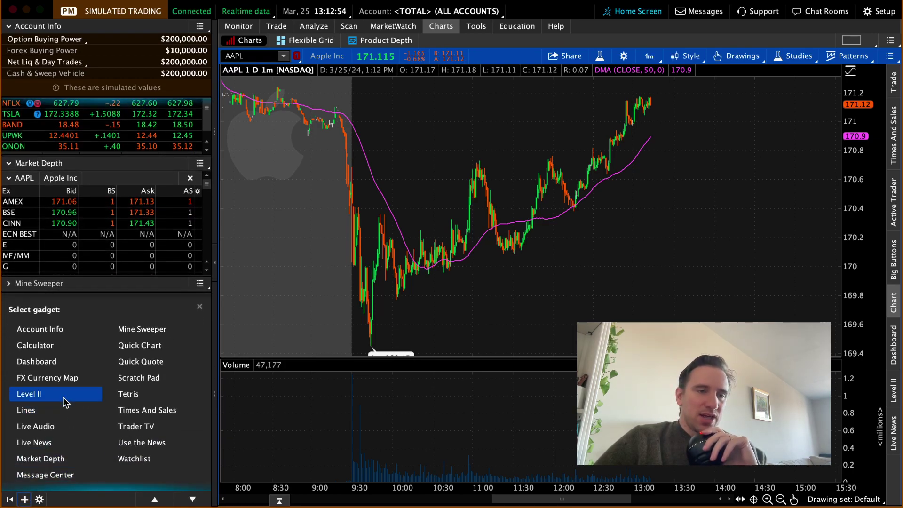
click(141, 426)
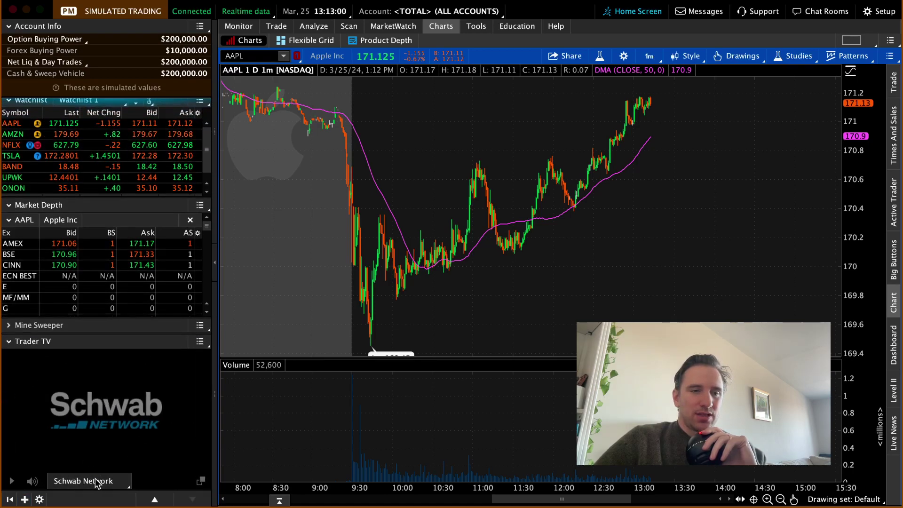
click(118, 412)
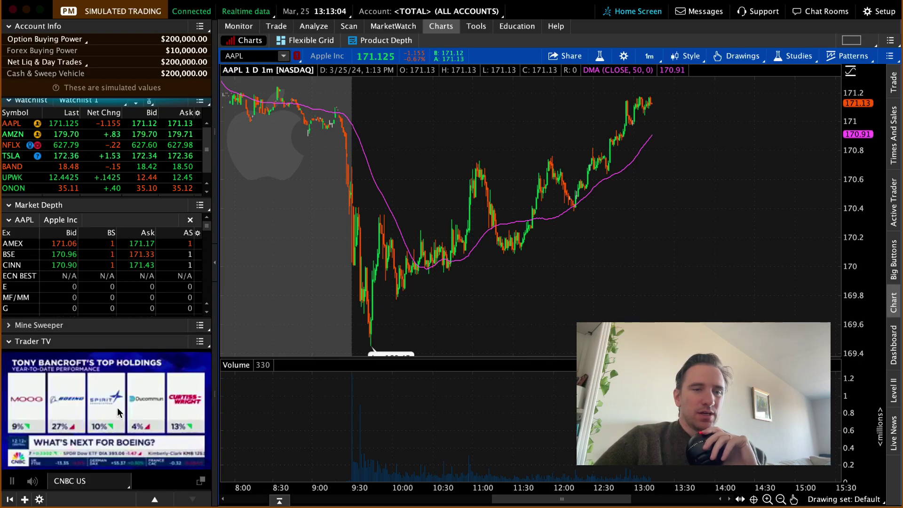
click(32, 481)
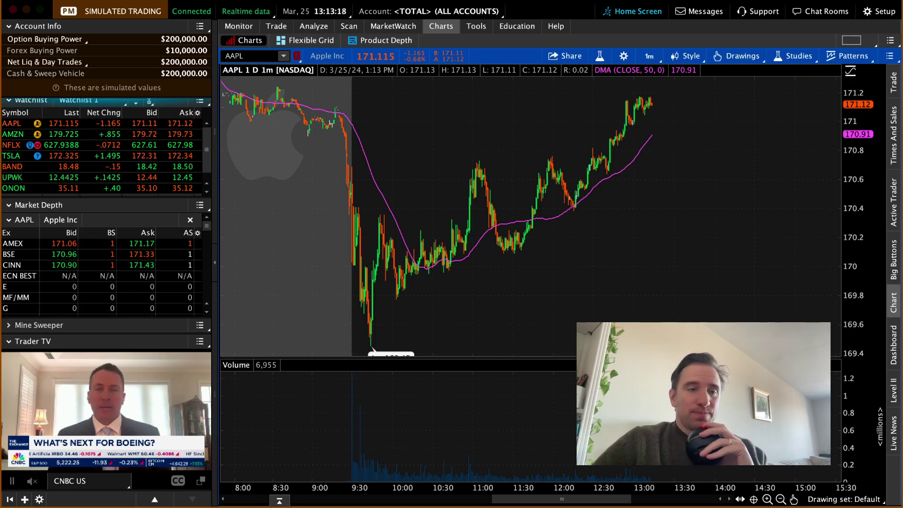
Step: Draft a sell order for 100 AAPL shares from Market Depth and replace it with a 100-share BAND buy order from the watchlist
click(48, 265)
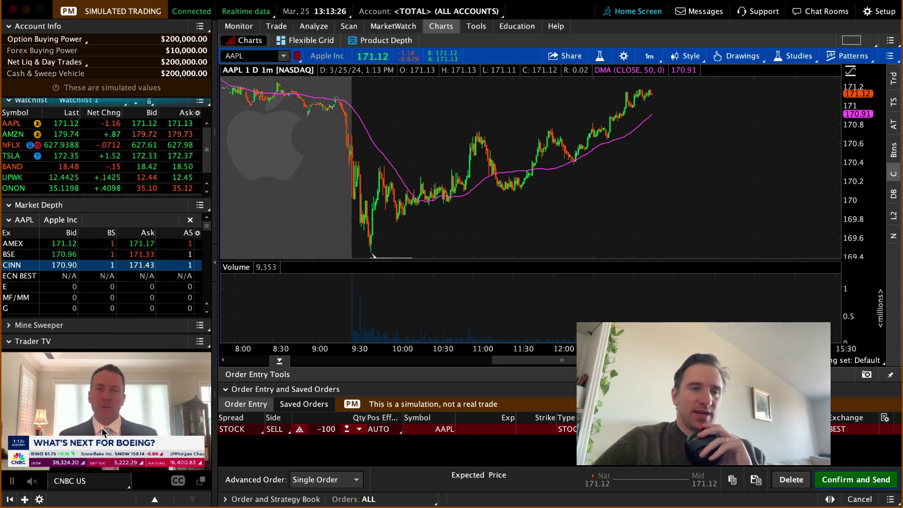
click(68, 167)
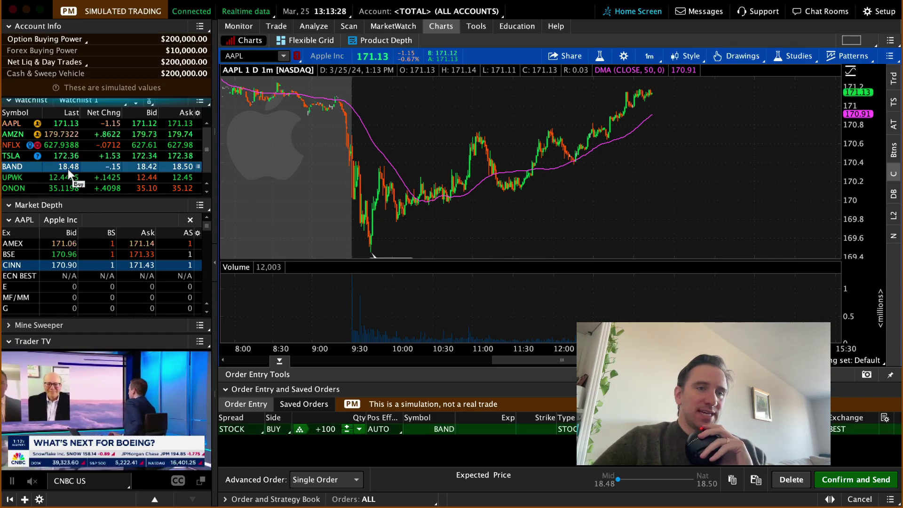
Step: Replace the drafted order with buy orders for UPWK and ONON from the watchlist, and delete the ONON draft
click(74, 177)
click(79, 188)
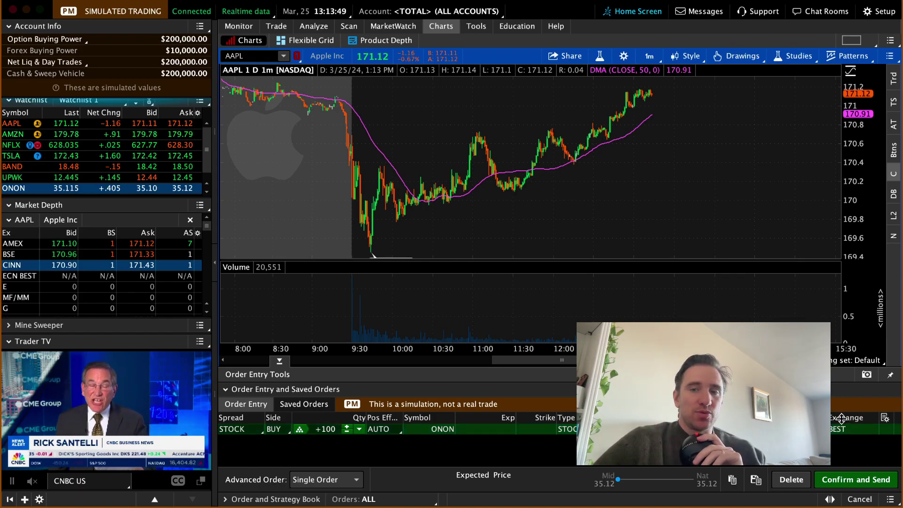
click(801, 479)
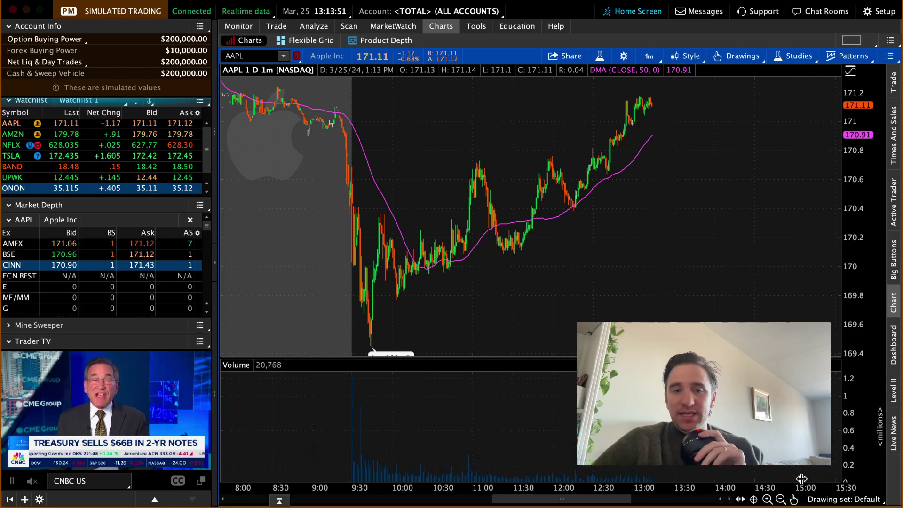
Step: Look through the Monitor section's Activity and Positions, Account Statement and FX Reports pages
click(242, 26)
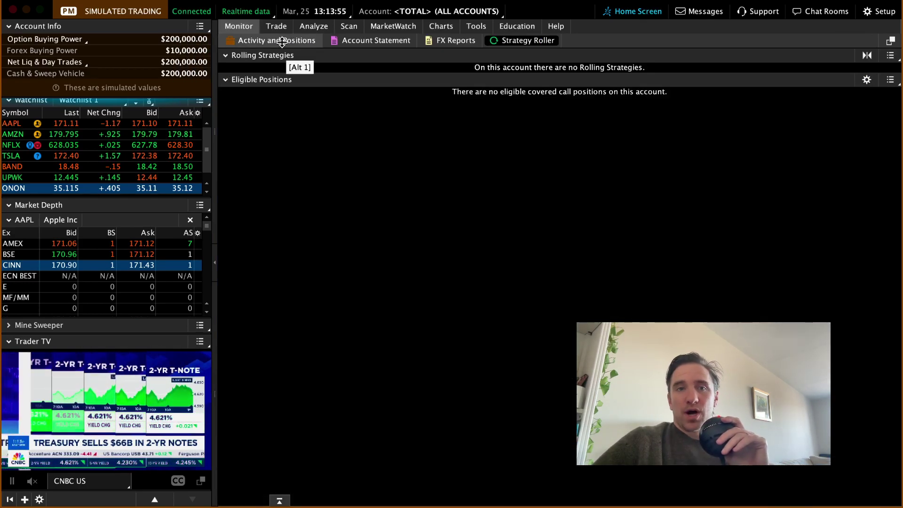
click(283, 41)
click(346, 40)
click(457, 40)
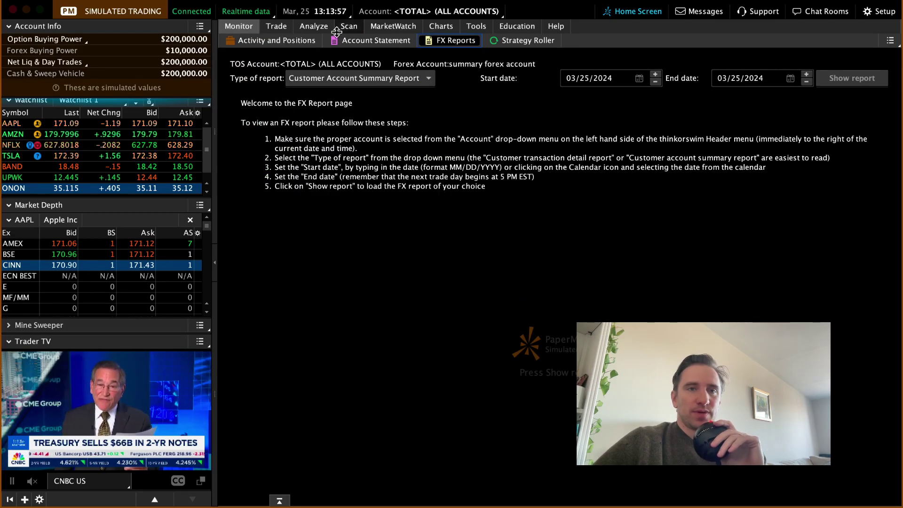
Step: Tour the Trade section's Forex Trader, Futures Trader and Pairs Trader pages
click(276, 26)
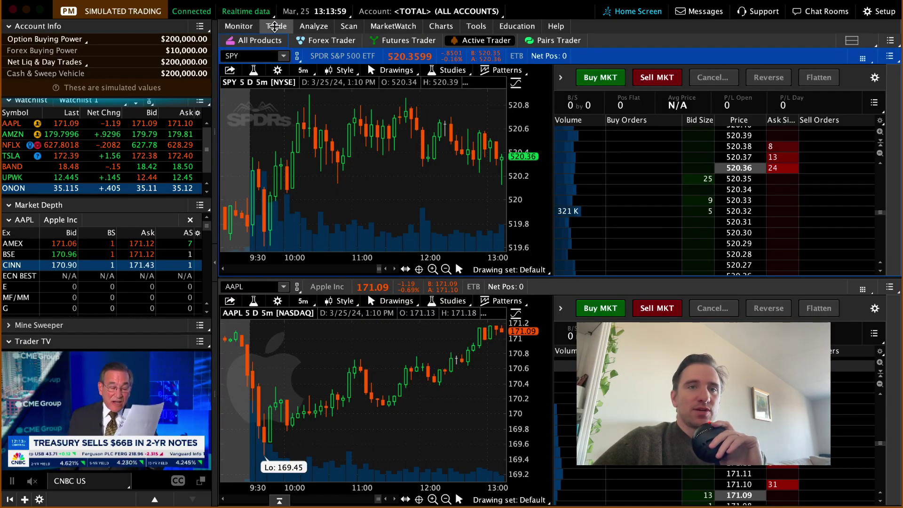
click(329, 40)
click(400, 41)
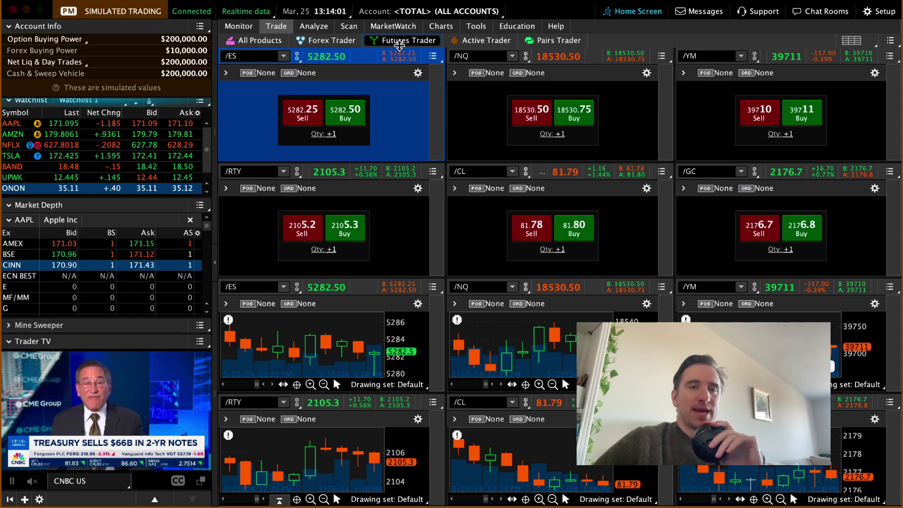
click(332, 40)
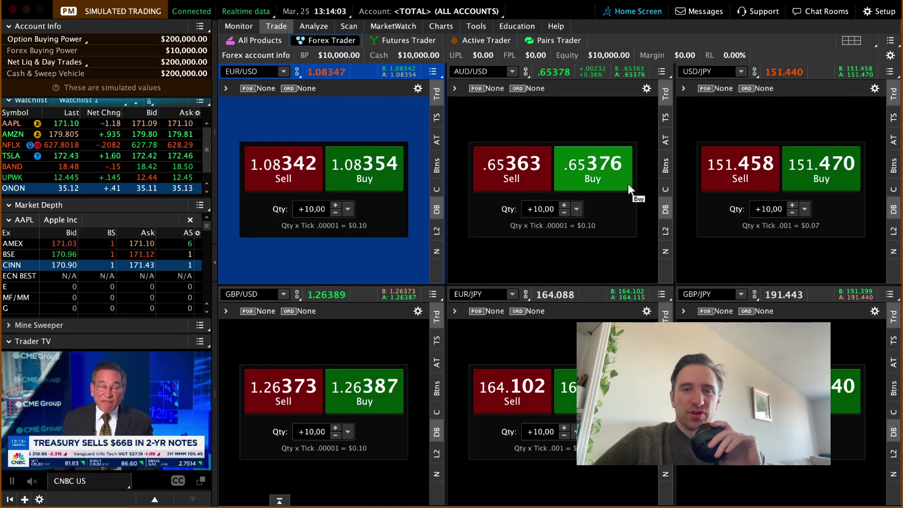
click(553, 40)
Step: View AAPL's Probability Analysis in the Analyze section, check MarketWatch, and revisit the Monitor and Trade sections
click(312, 27)
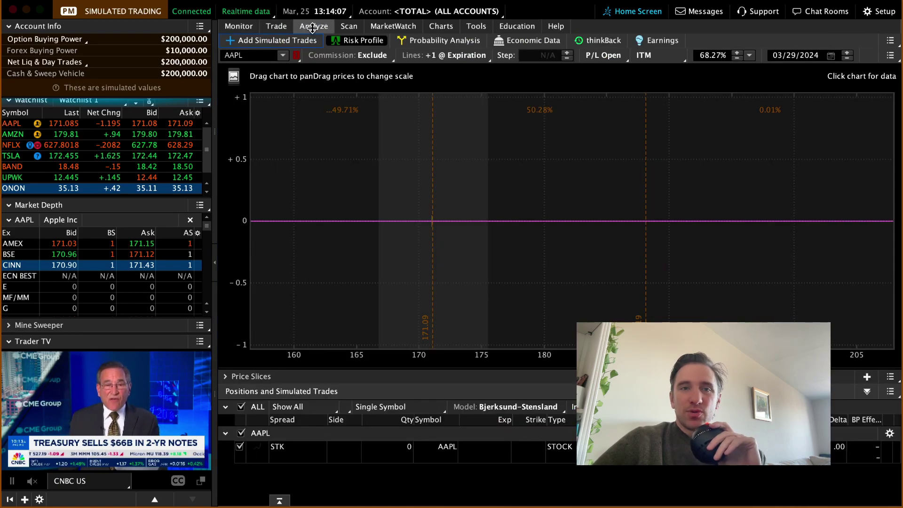
click(436, 40)
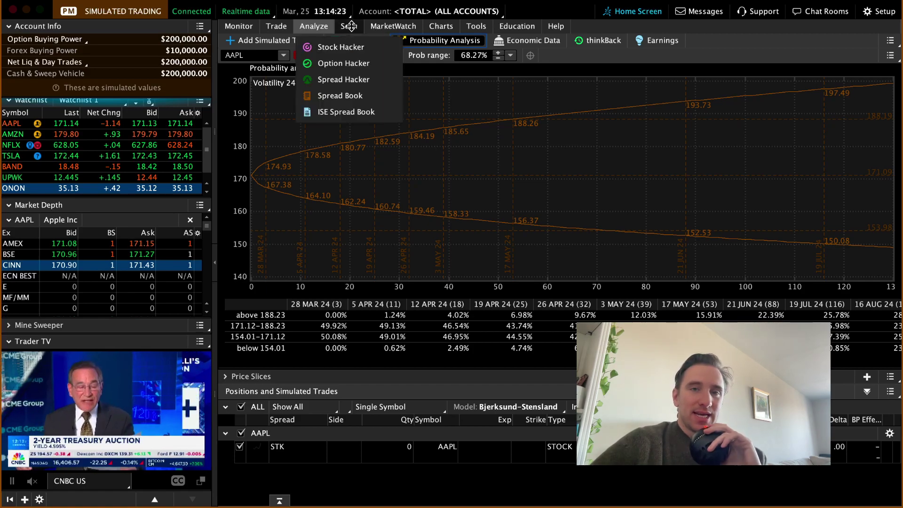
click(394, 27)
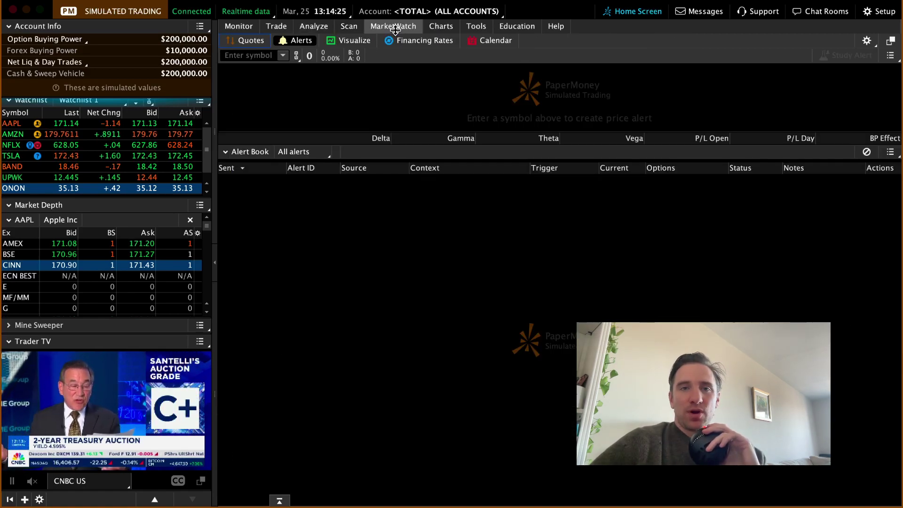
click(277, 28)
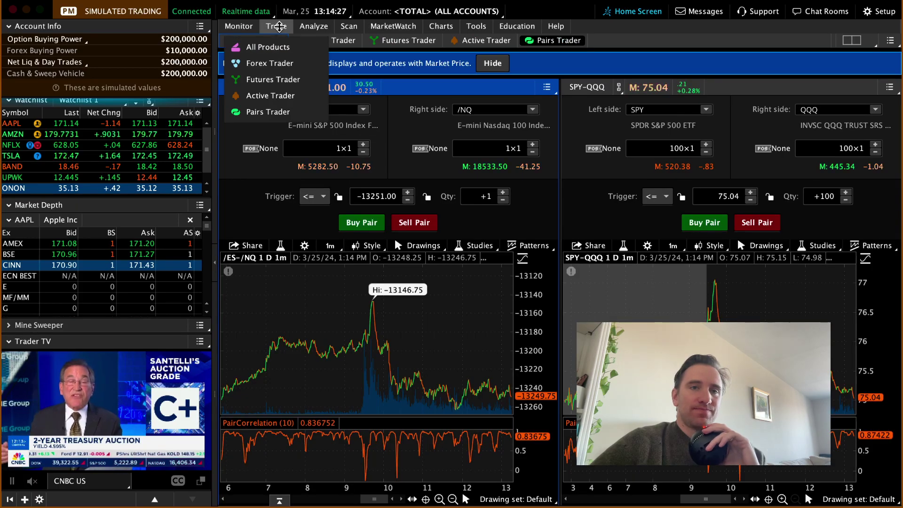
click(240, 27)
click(274, 26)
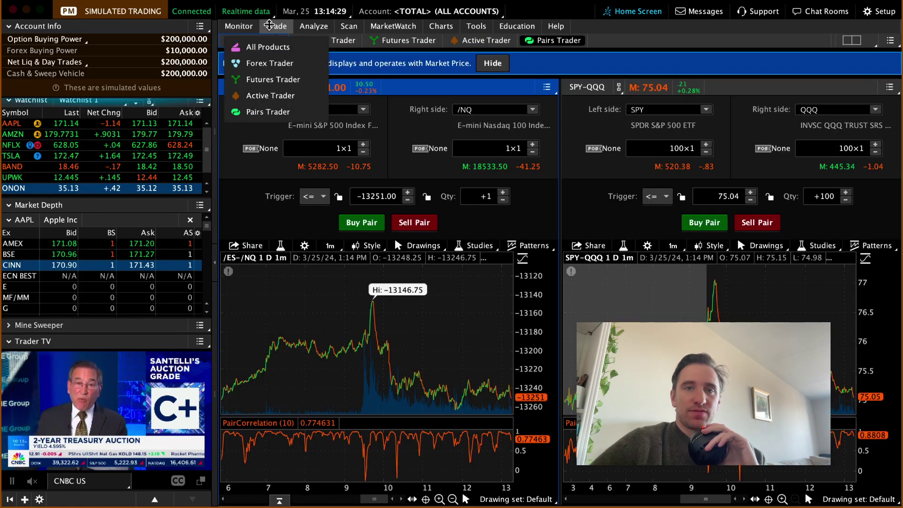
Step: Review the Analyze section's Risk Profile, Probability Analysis and Add Simulated Trades pages for AAPL
click(309, 26)
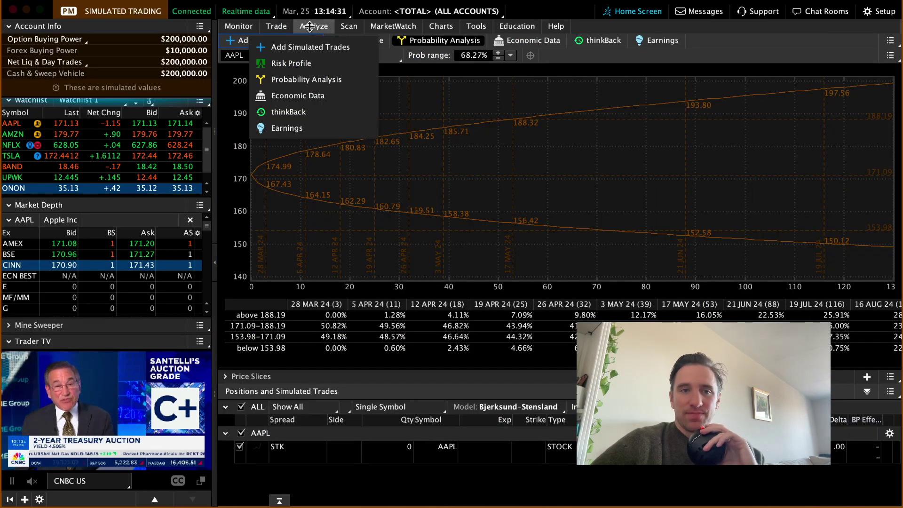
click(357, 40)
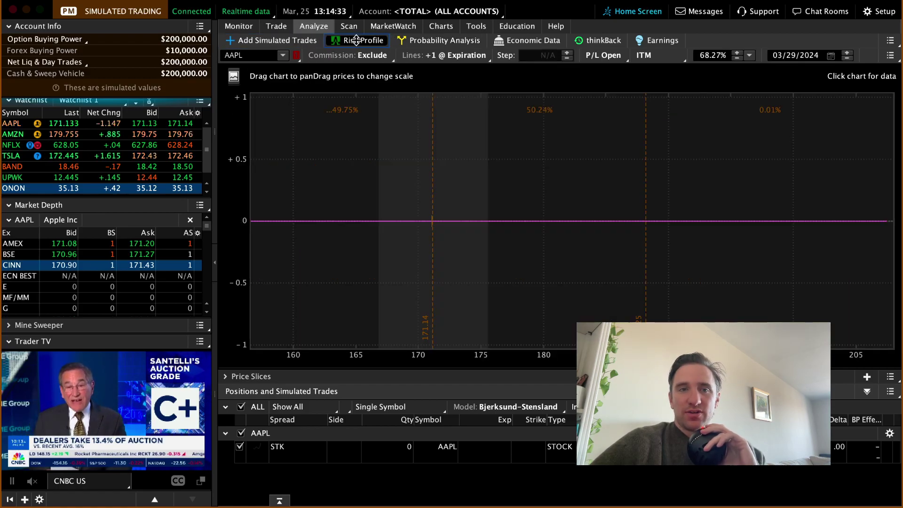
click(407, 41)
click(296, 41)
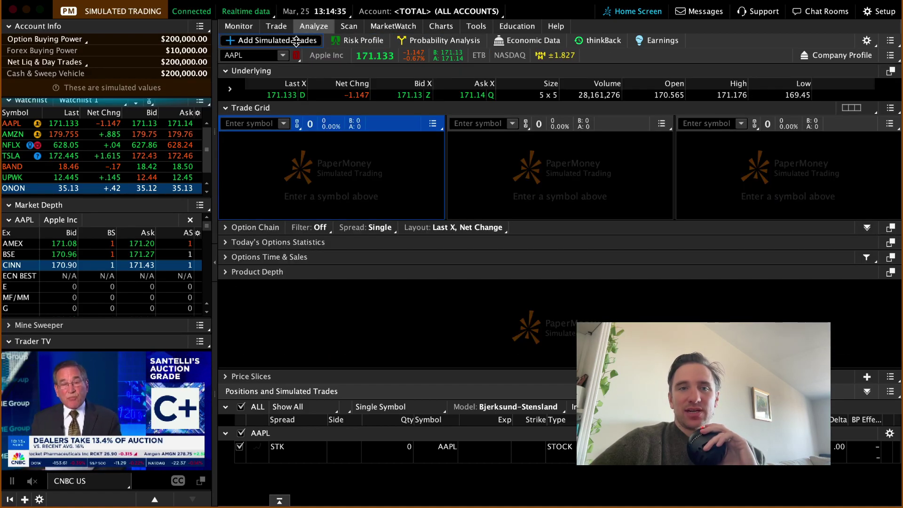
Step: Collapse the trade grid and expand AAPL's option chain with its 28 MAR, 5 APR, 12 APR and 19 APR expirations for review
click(223, 228)
click(227, 111)
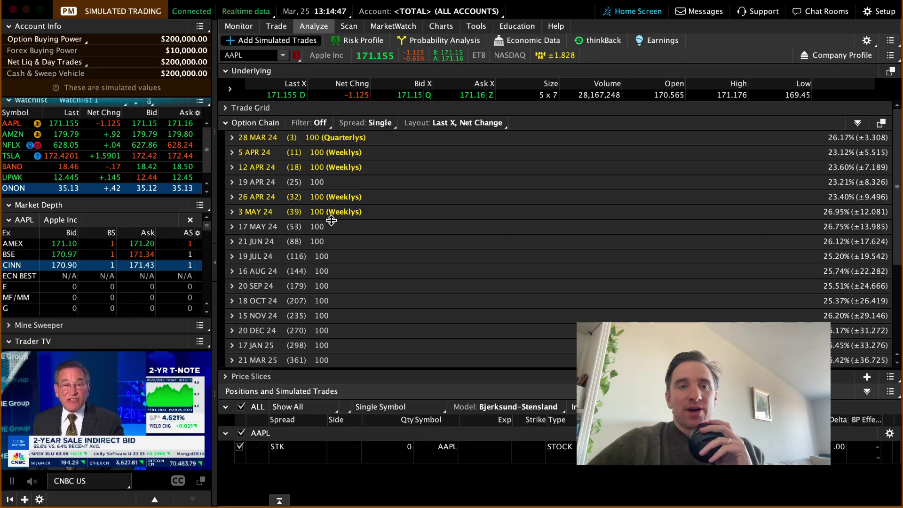
click(233, 181)
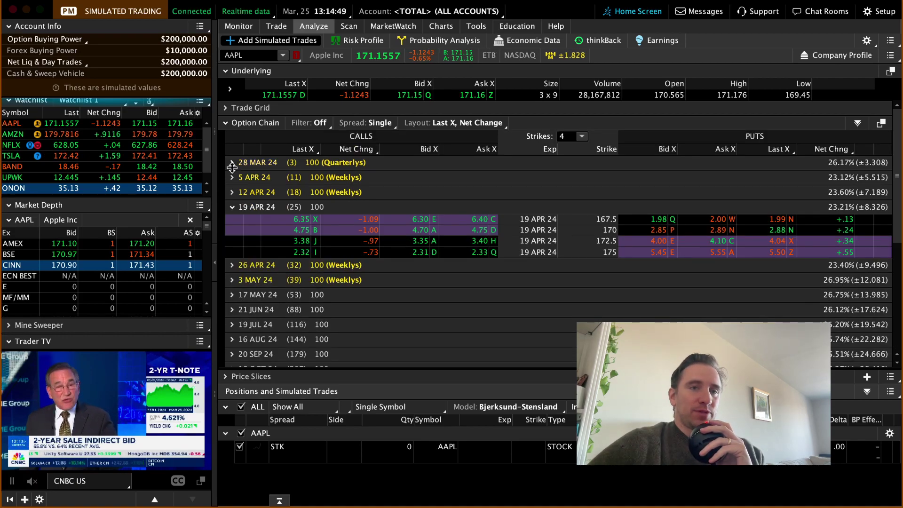
click(231, 192)
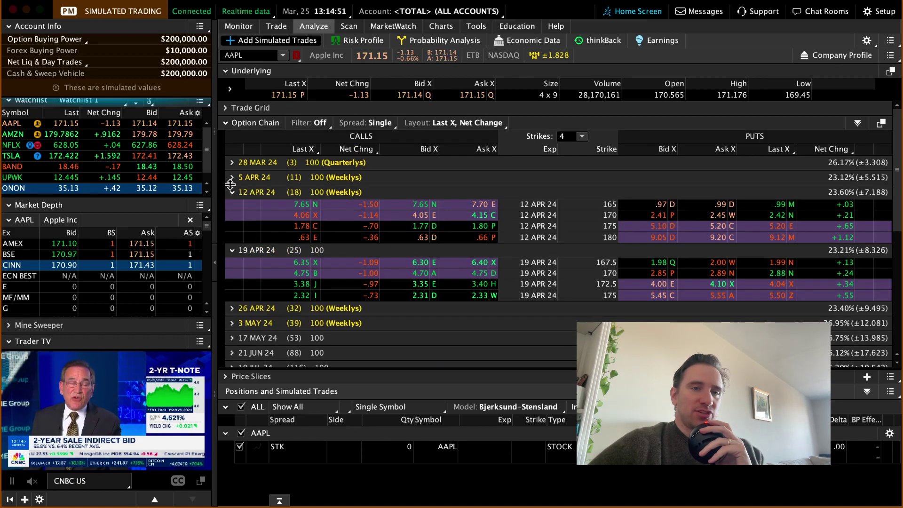
click(231, 178)
click(231, 161)
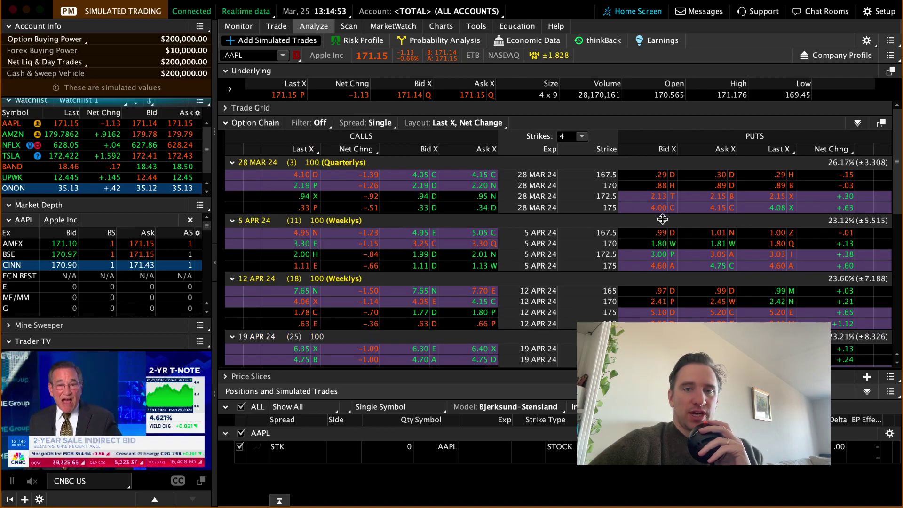
scroll(514, 288, down, 5)
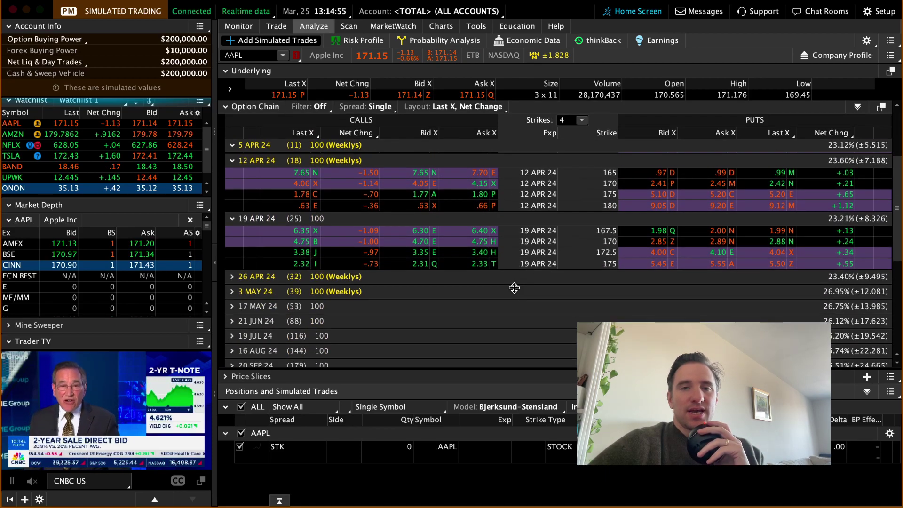
scroll(514, 288, down, 5)
scroll(515, 290, up, 15)
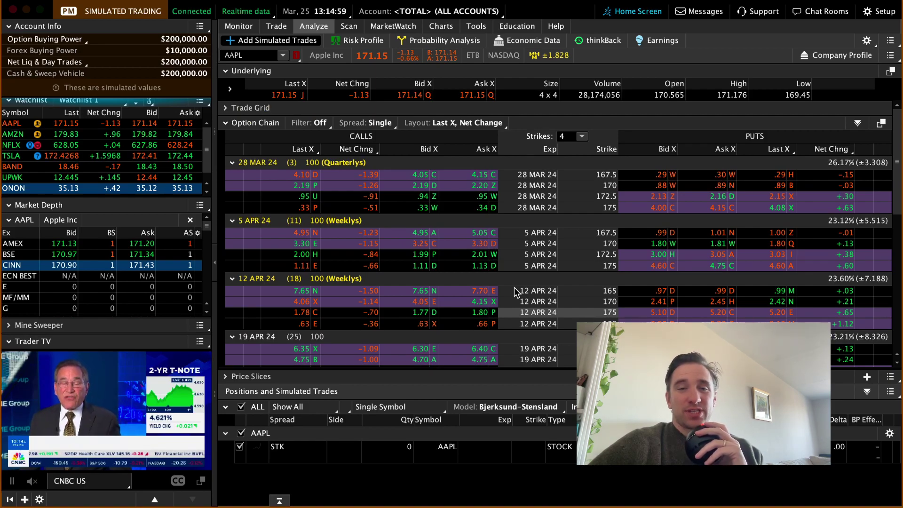
Step: Return to the AAPL chart, activate the Pan drawing tool, and shift the price chart back and forth with it
click(443, 27)
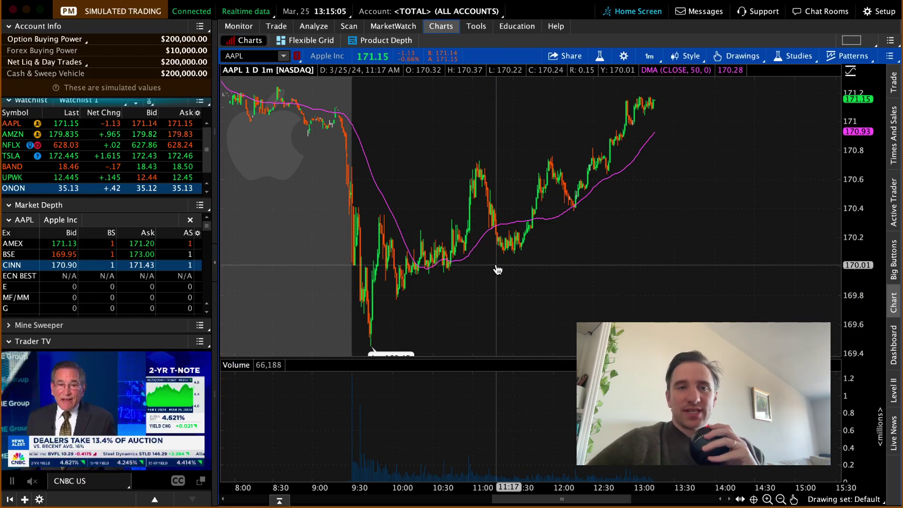
click(795, 500)
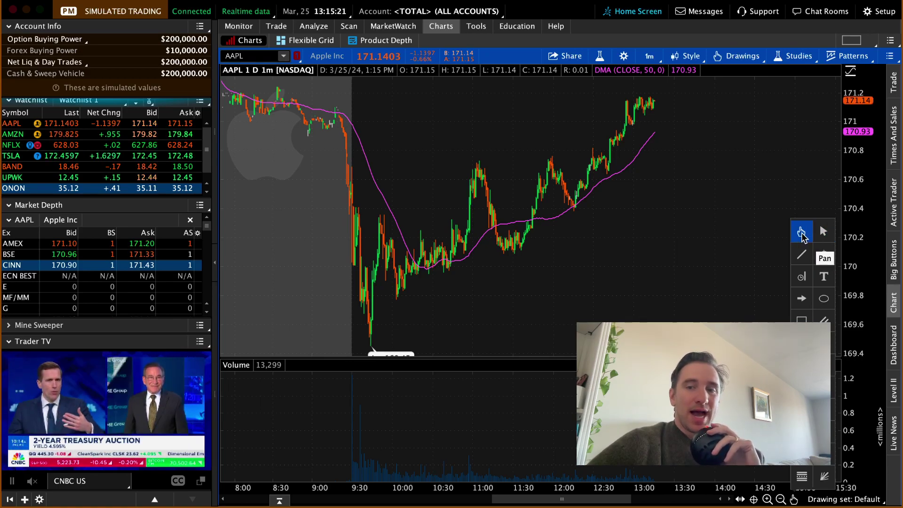
click(802, 232)
drag(423, 154, 504, 135)
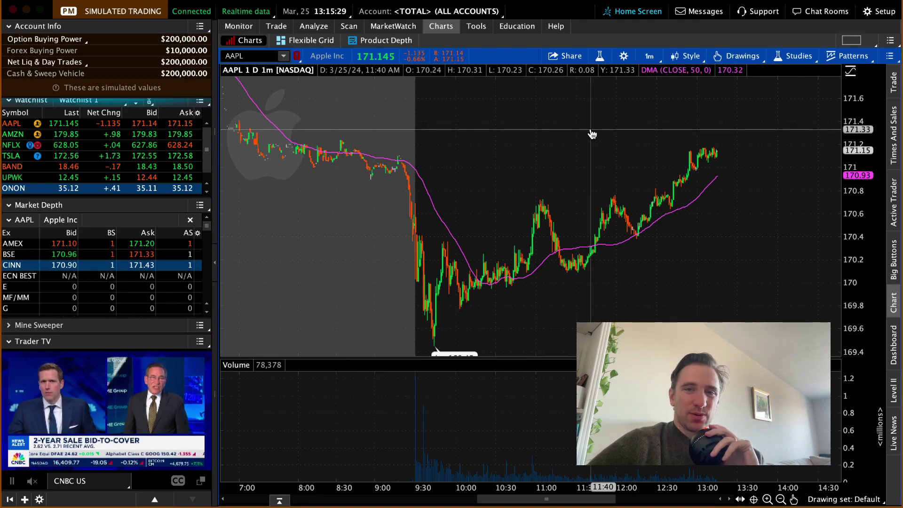
drag(592, 135, 556, 135)
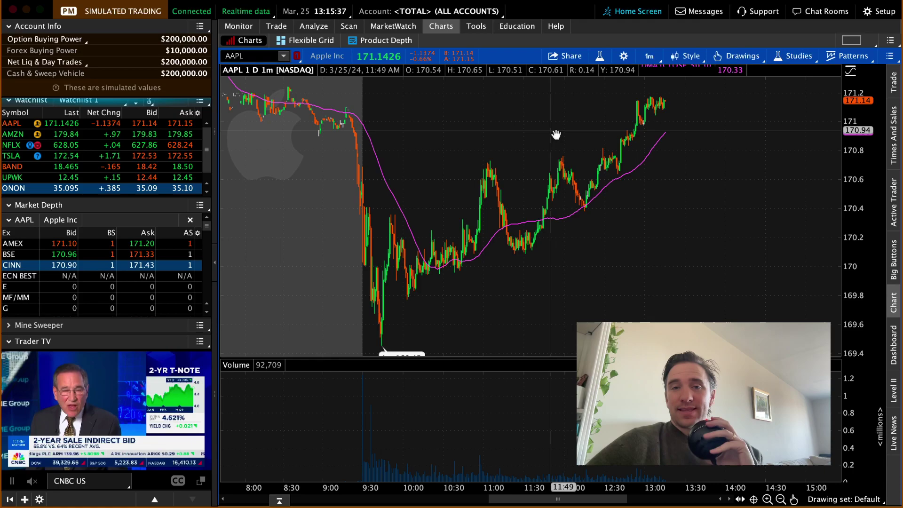
mouse_move(566, 273)
mouse_down()
mouse_move(534, 244)
mouse_move(615, 256)
mouse_move(756, 254)
mouse_move(532, 258)
mouse_move(552, 265)
mouse_up()
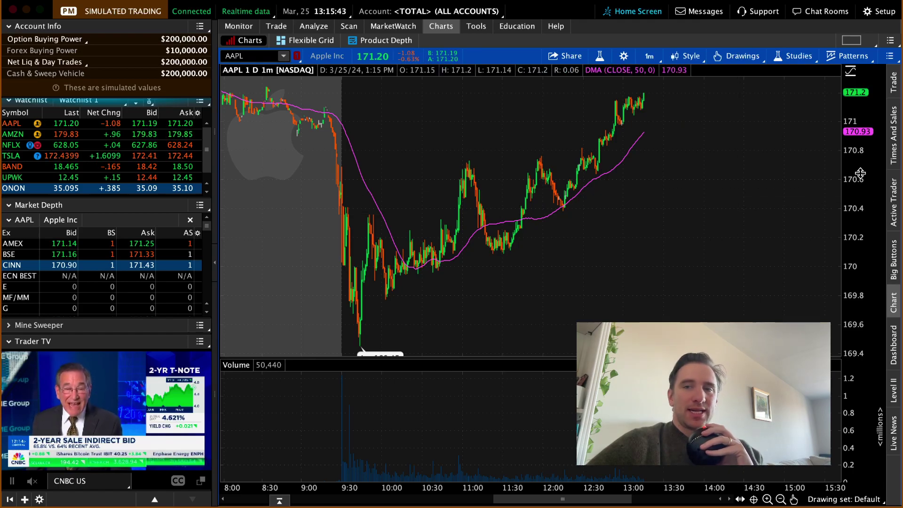
Step: Compress the AAPL chart's vertical price scale and pan the chart toward earlier times
drag(855, 168, 850, 276)
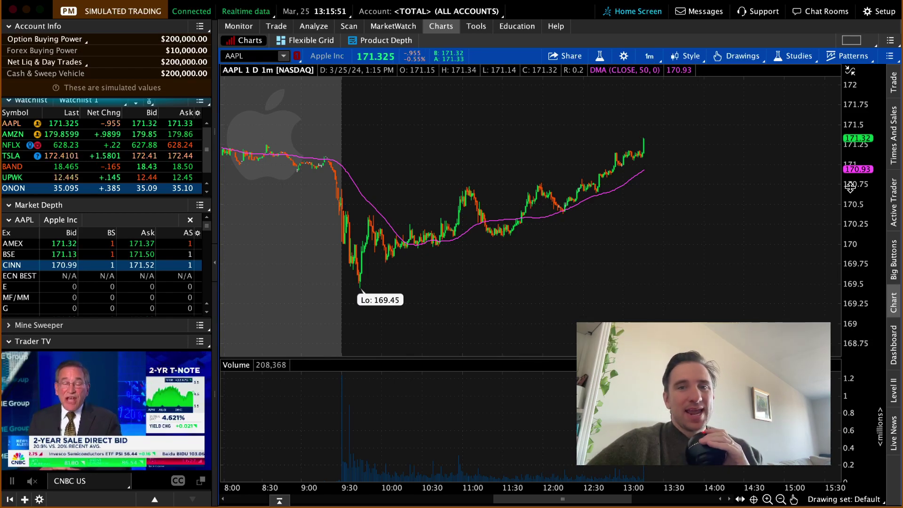
mouse_move(850, 187)
mouse_down()
mouse_move(853, 291)
mouse_move(855, 137)
mouse_move(854, 184)
mouse_up()
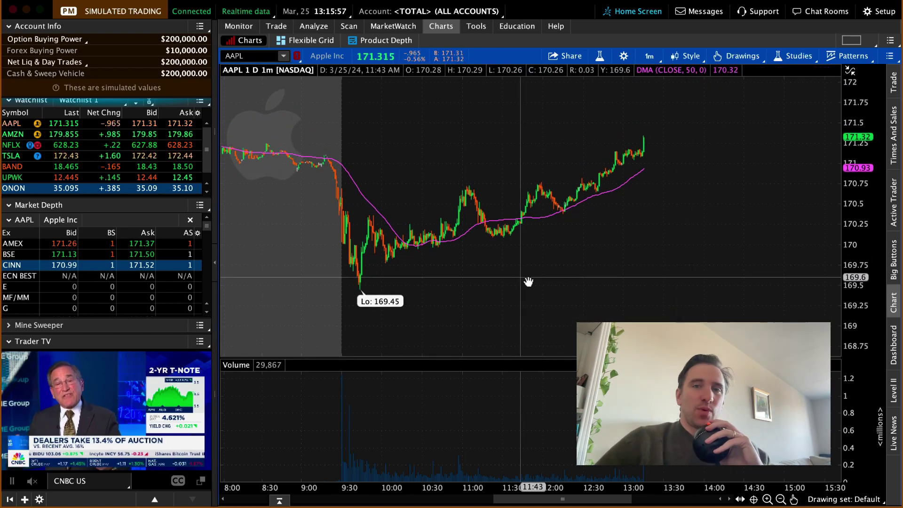
drag(529, 280, 565, 279)
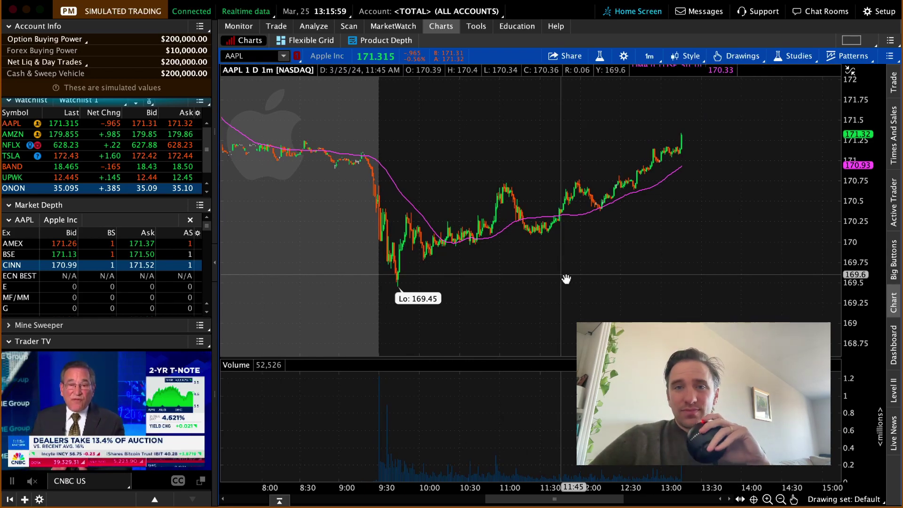
Step: Change the AAPL chart to the 5 D : 5m time frame and pan through the previous days' candles
click(650, 56)
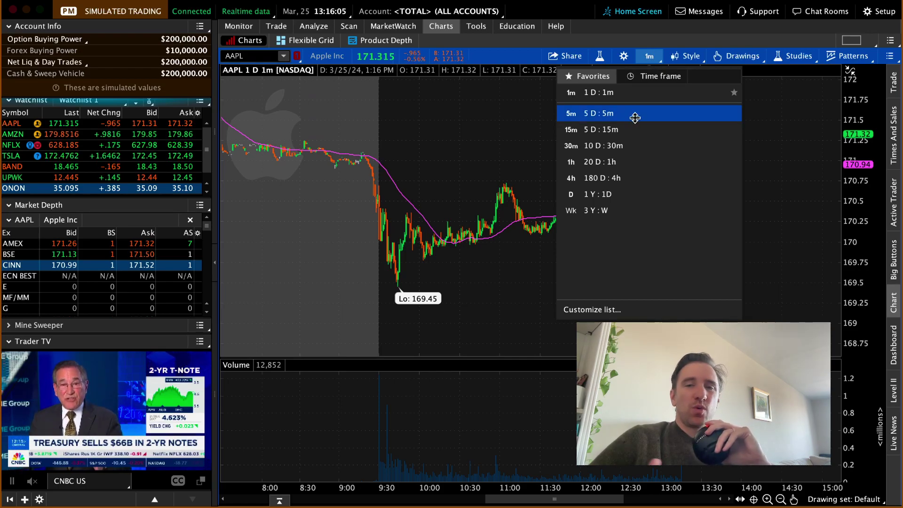
click(590, 116)
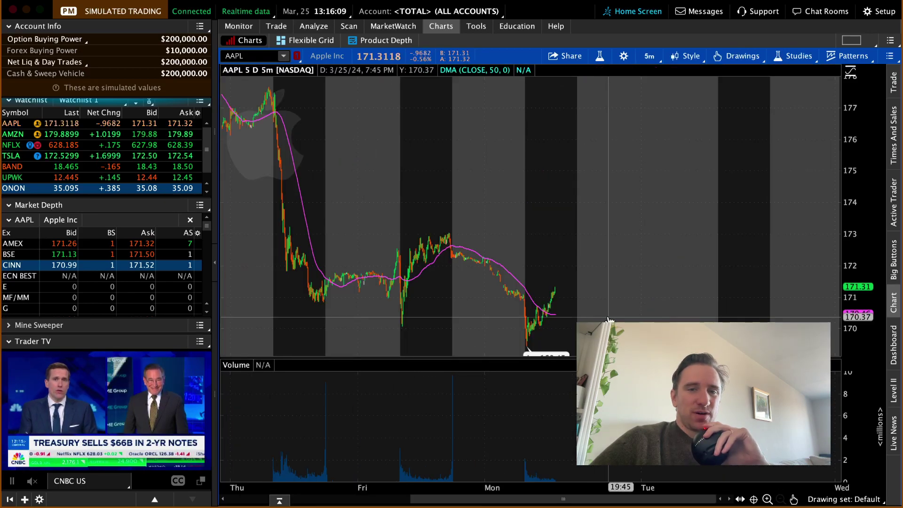
drag(439, 202, 721, 210)
drag(320, 266, 596, 262)
drag(456, 258, 647, 242)
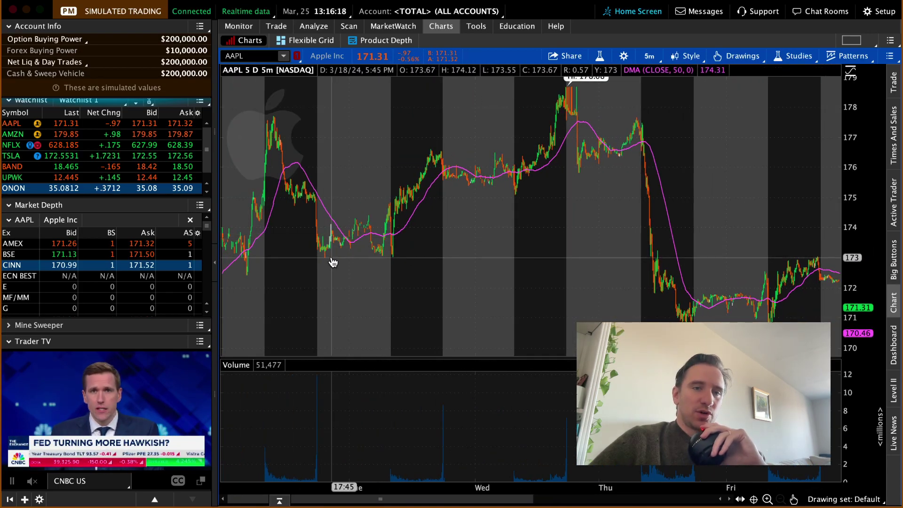
drag(294, 268, 268, 268)
drag(583, 194, 508, 190)
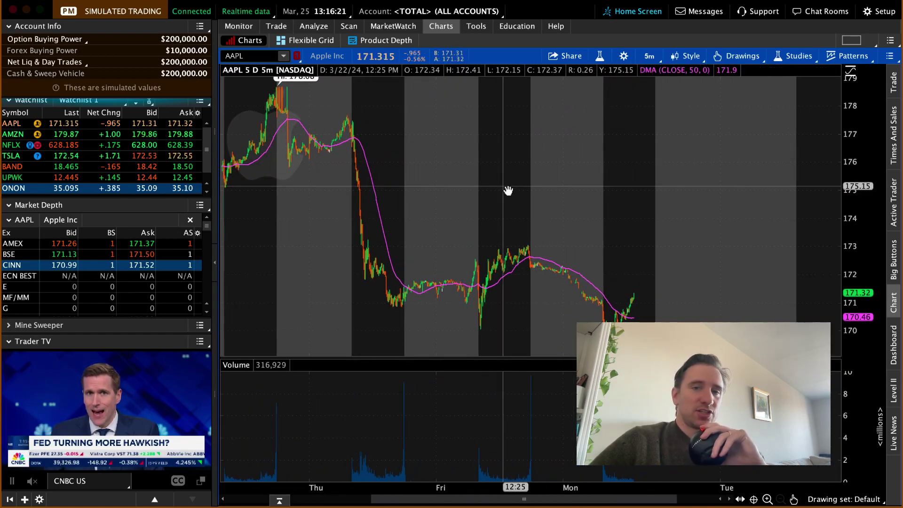
Step: Change the AAPL chart to a daily time frame with a Max available time interval and a Day aggregation period
click(649, 55)
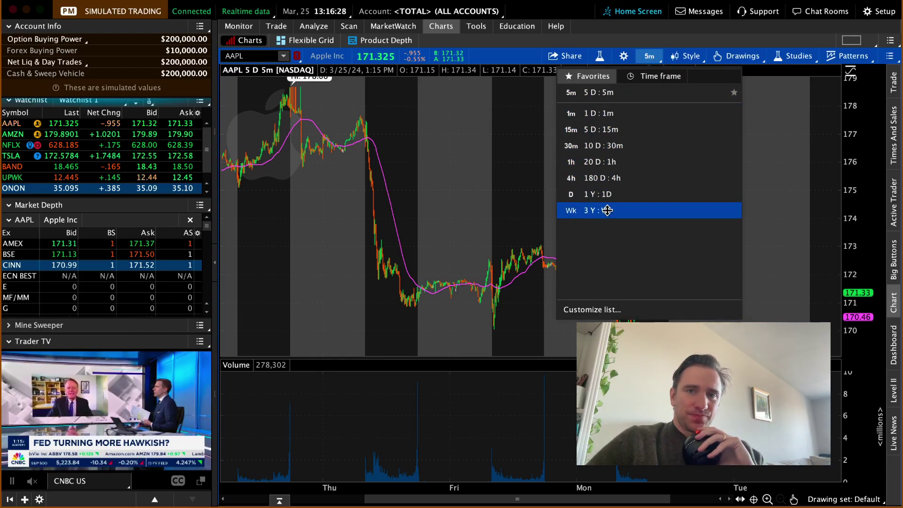
click(655, 76)
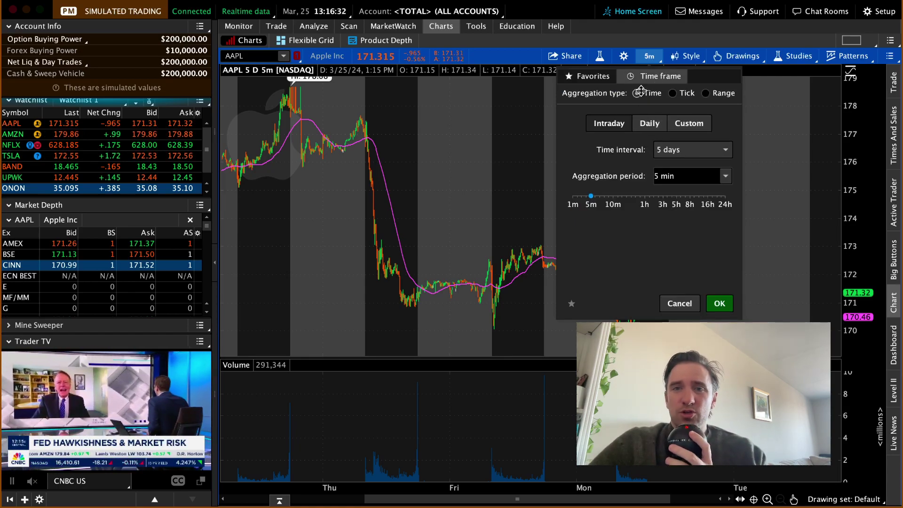
click(644, 122)
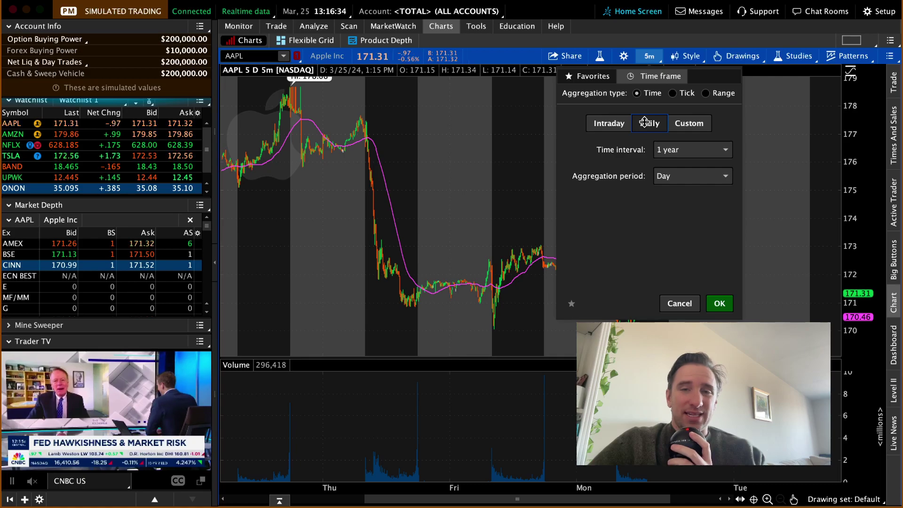
click(688, 150)
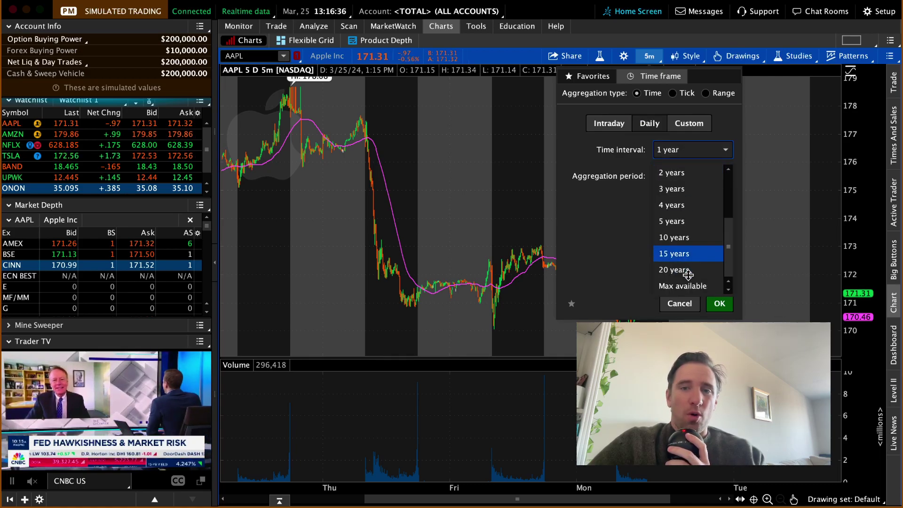
click(687, 286)
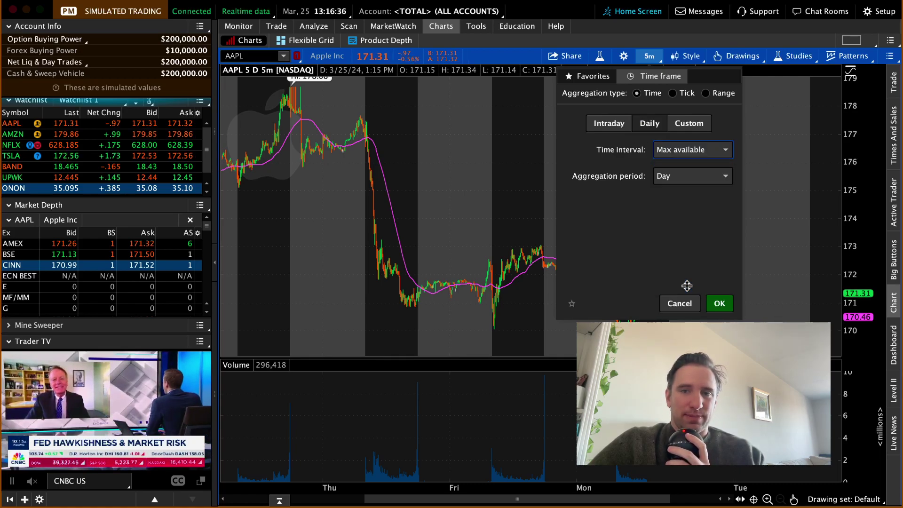
click(679, 170)
click(671, 198)
click(720, 303)
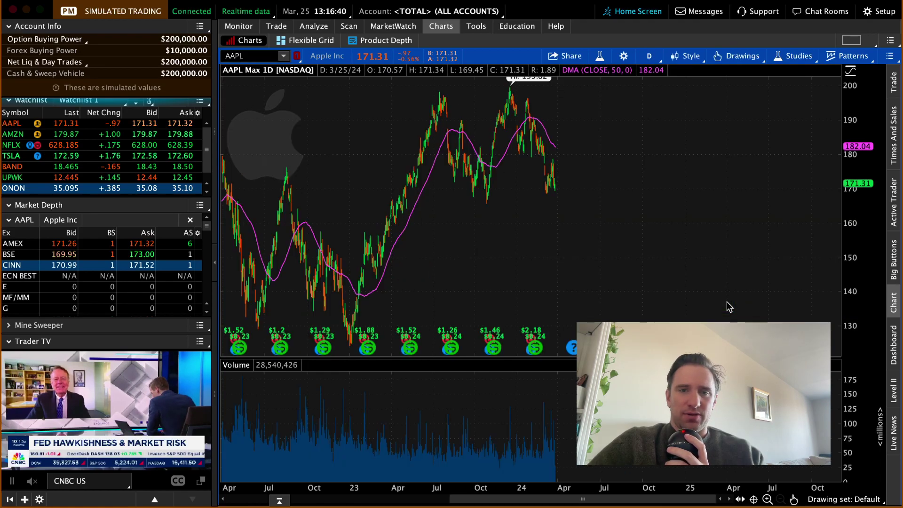
Step: Zoom in on AAPL's daily chart and pan through its price history back to 2020, returning to the latest candles
drag(468, 258, 572, 262)
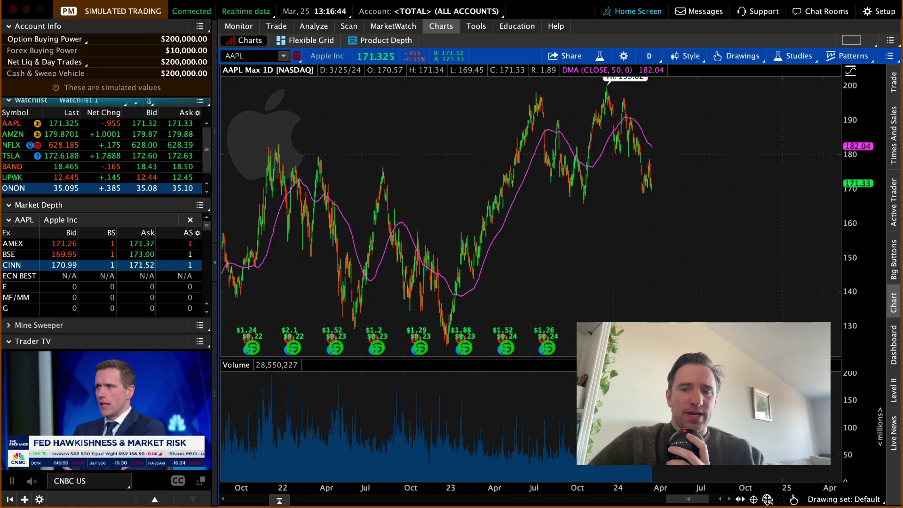
click(768, 499)
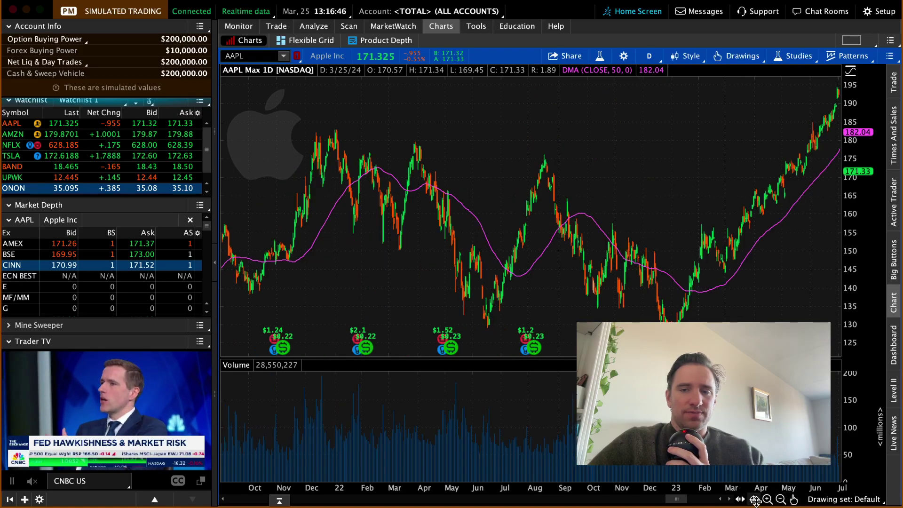
drag(782, 253, 337, 234)
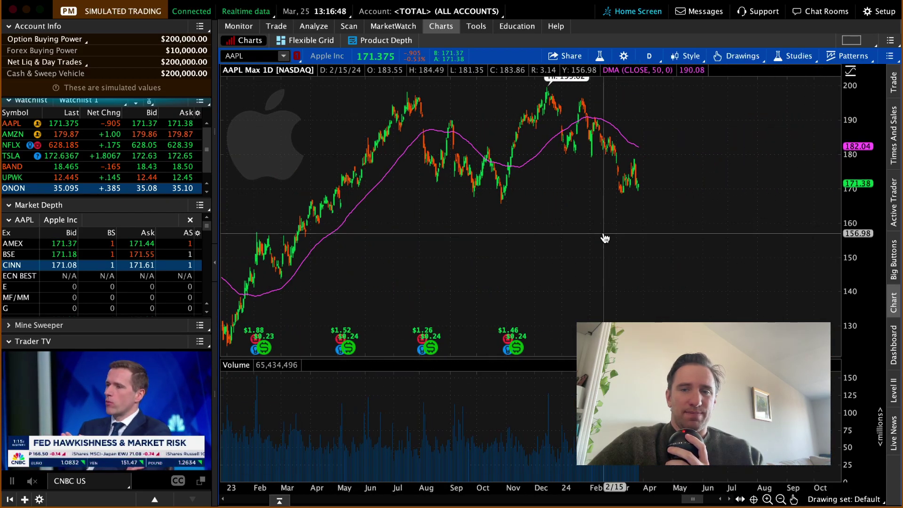
drag(605, 238, 576, 259)
drag(417, 264, 734, 235)
drag(329, 195, 722, 207)
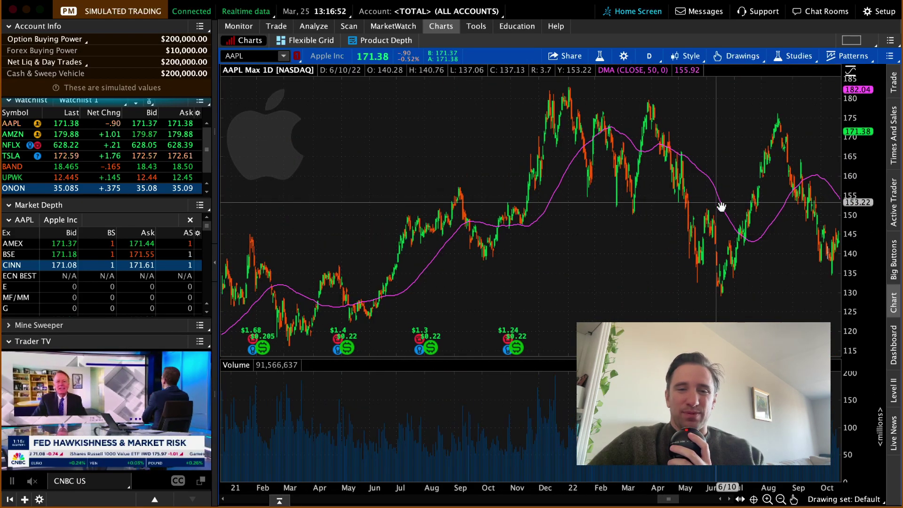
drag(363, 196, 637, 191)
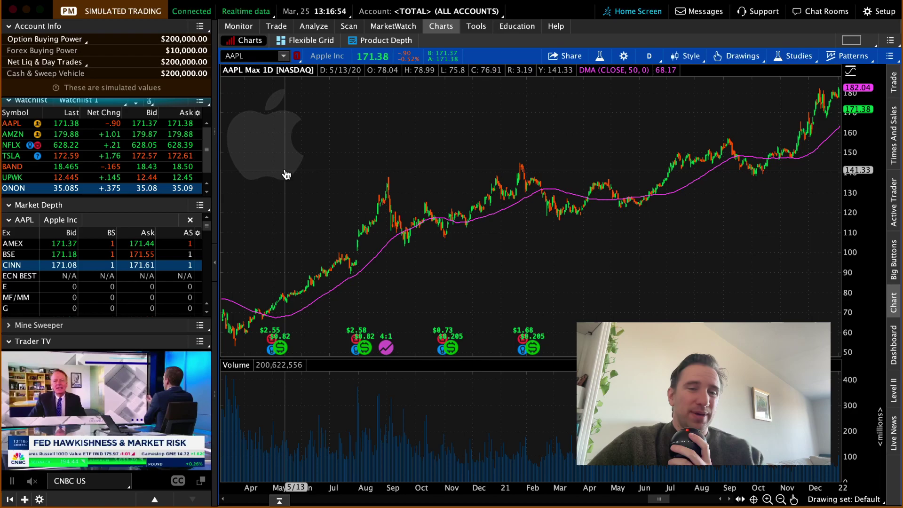
drag(287, 175, 430, 235)
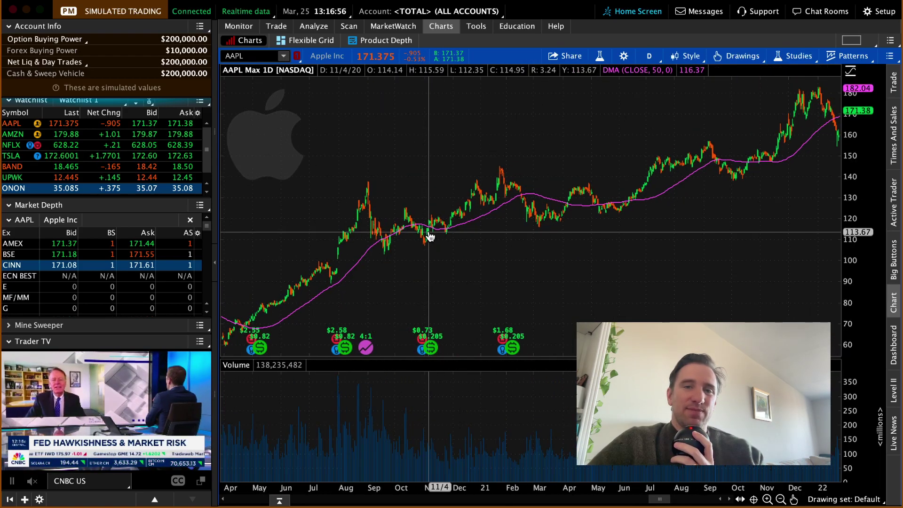
drag(809, 222, 395, 169)
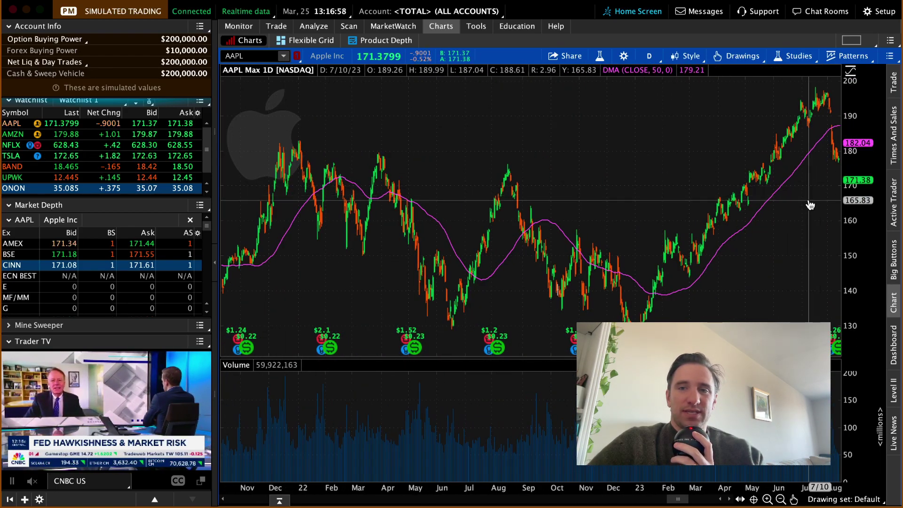
drag(810, 205, 436, 175)
drag(692, 224, 625, 229)
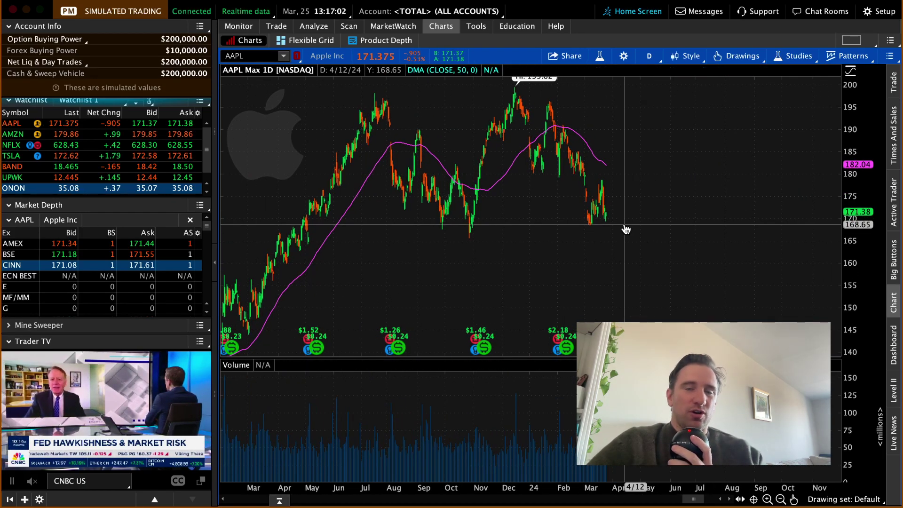
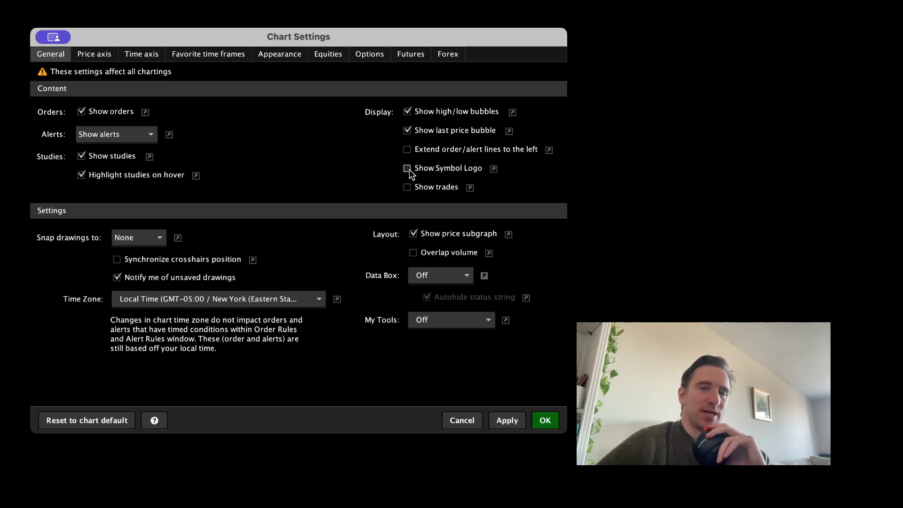
Step: Apply the general chart settings with Show Symbol Logo turned off
click(512, 425)
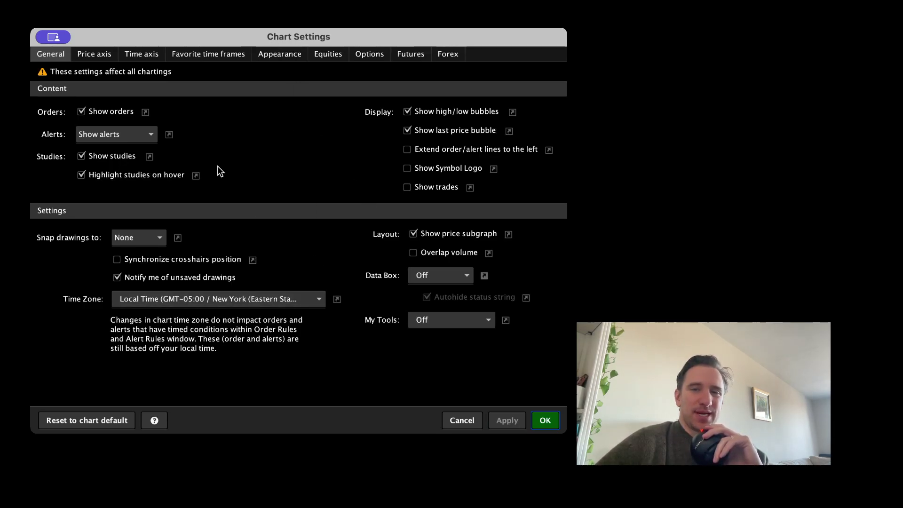
Step: Review the Price axis, Time axis and Favorite time frames pages of the chart settings
click(90, 52)
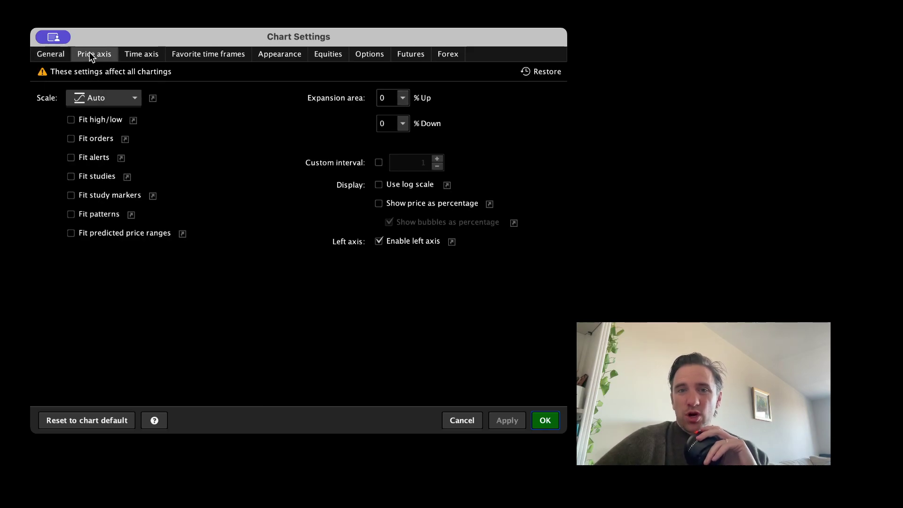
click(134, 53)
click(187, 52)
click(109, 52)
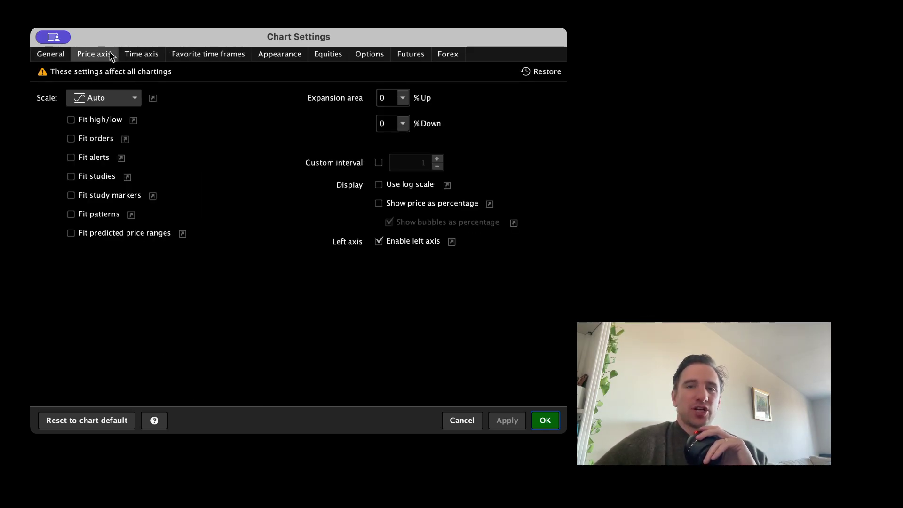
click(142, 55)
click(99, 55)
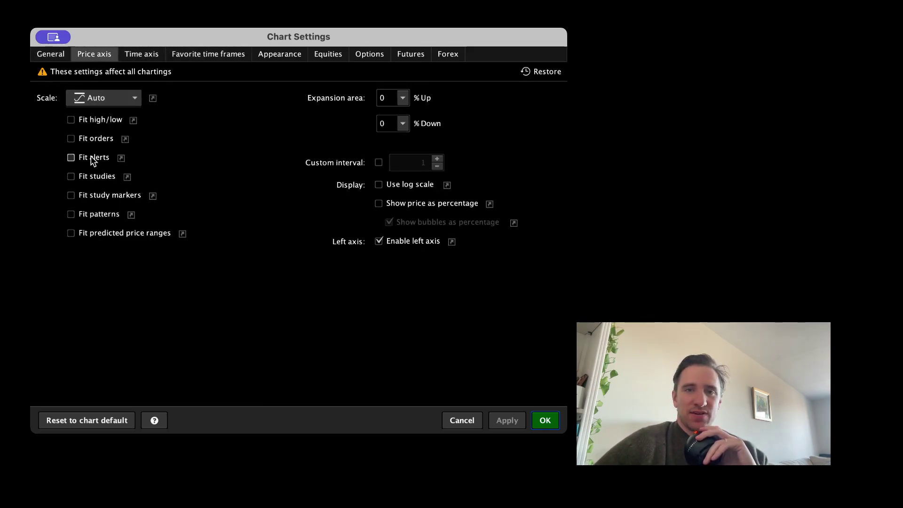
click(139, 56)
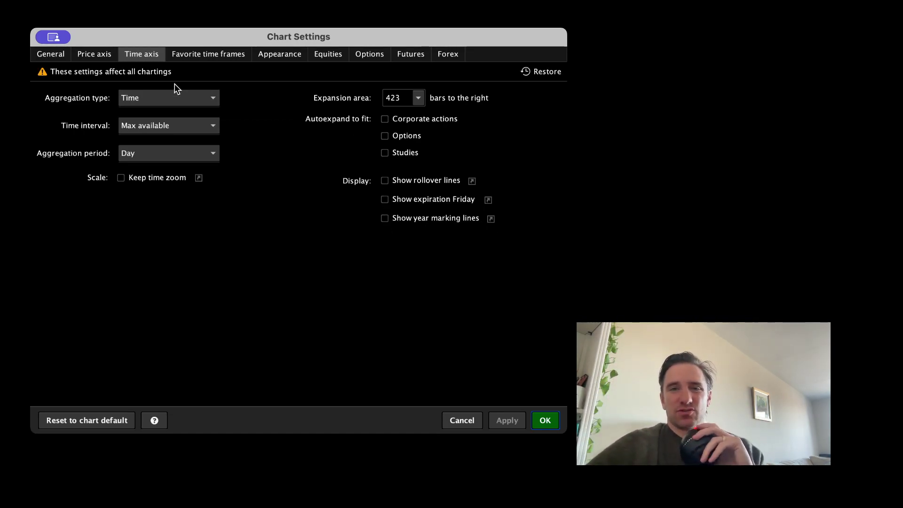
click(200, 53)
Step: In the chart's appearance settings, use a black background with the grid hidden, and apply the changes
click(281, 51)
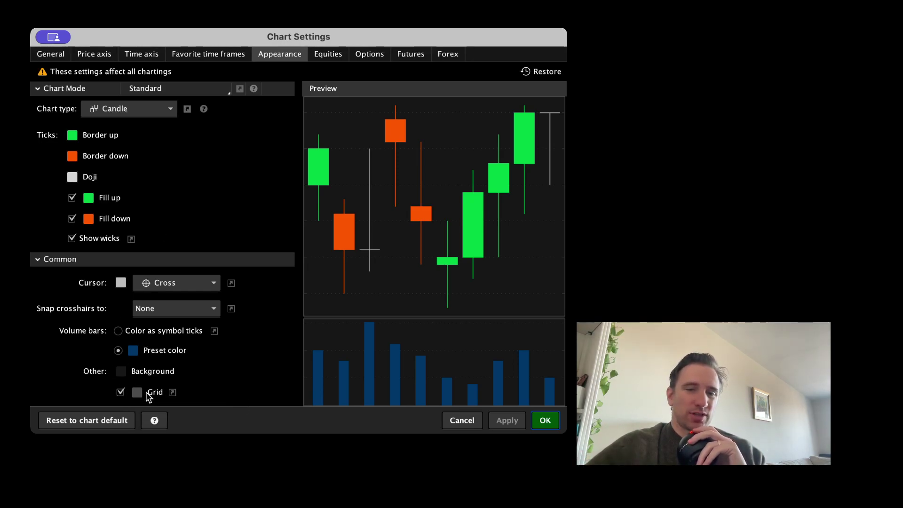
click(120, 393)
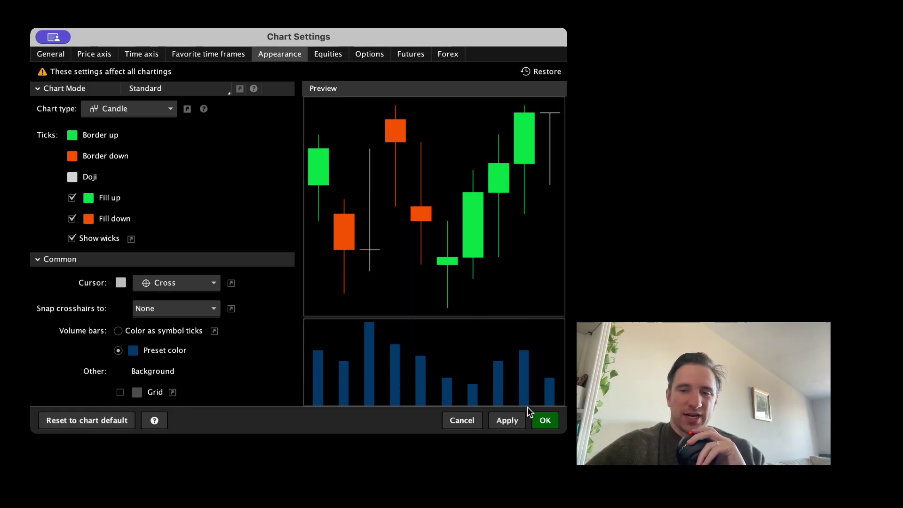
click(516, 417)
click(543, 421)
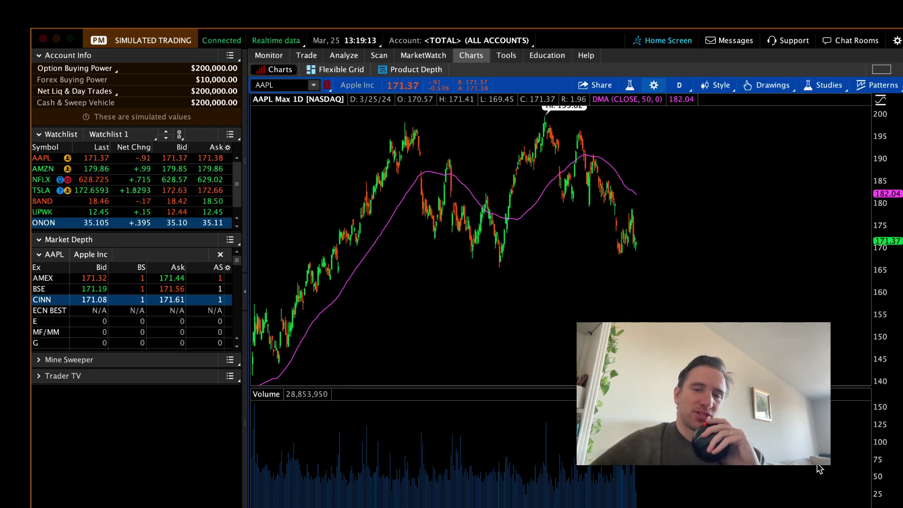
Step: Zoom out slightly and pan the restyled AAPL chart to check its price and volume areas
scroll(568, 308, up, 2)
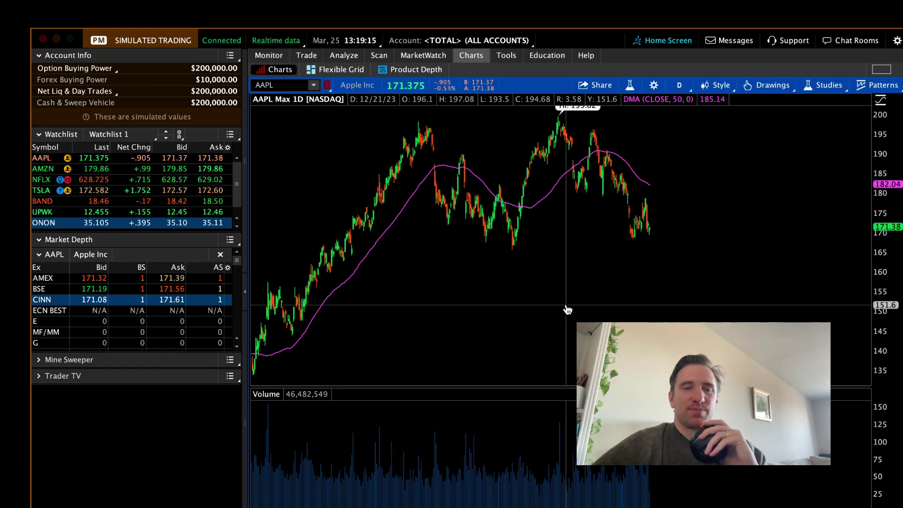
scroll(568, 309, up, 2)
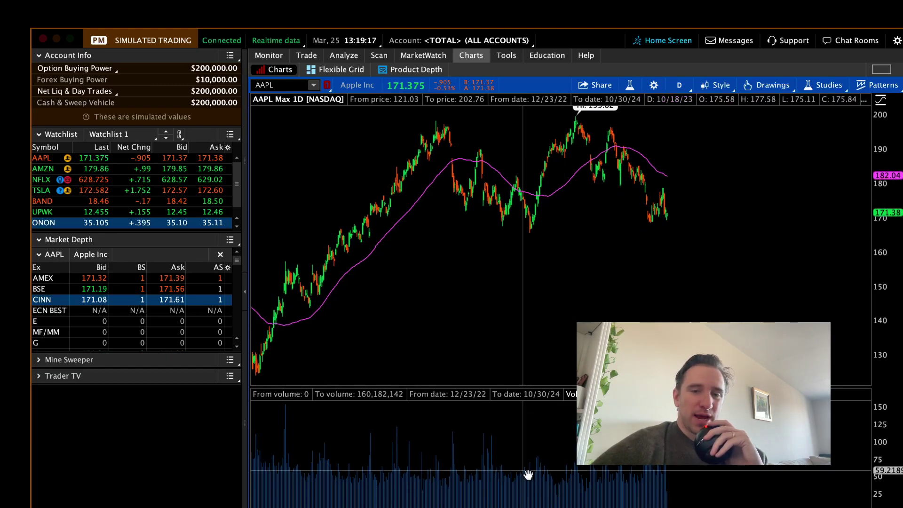
drag(528, 475, 530, 337)
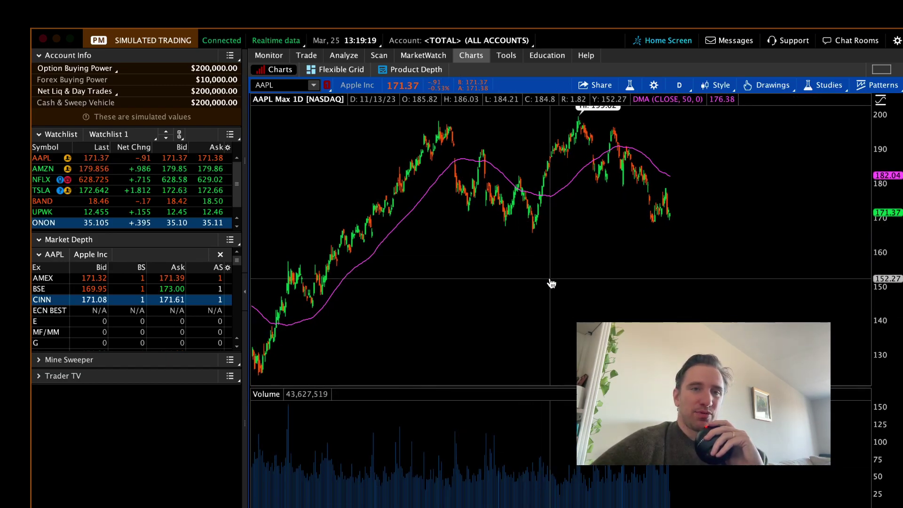
drag(550, 282, 512, 268)
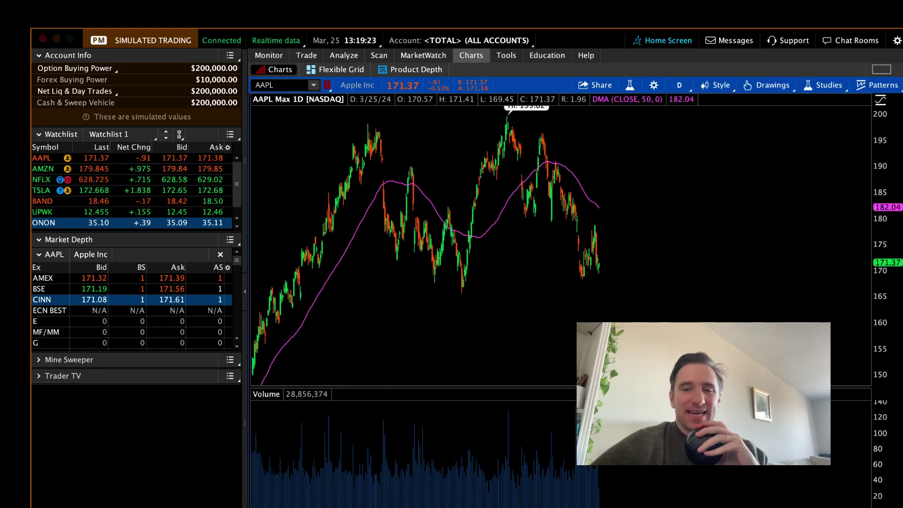
Step: Add a yellow 100-period displaced moving average with 0 displacement to the AAPL chart and view it alongside the 50-period one
click(823, 86)
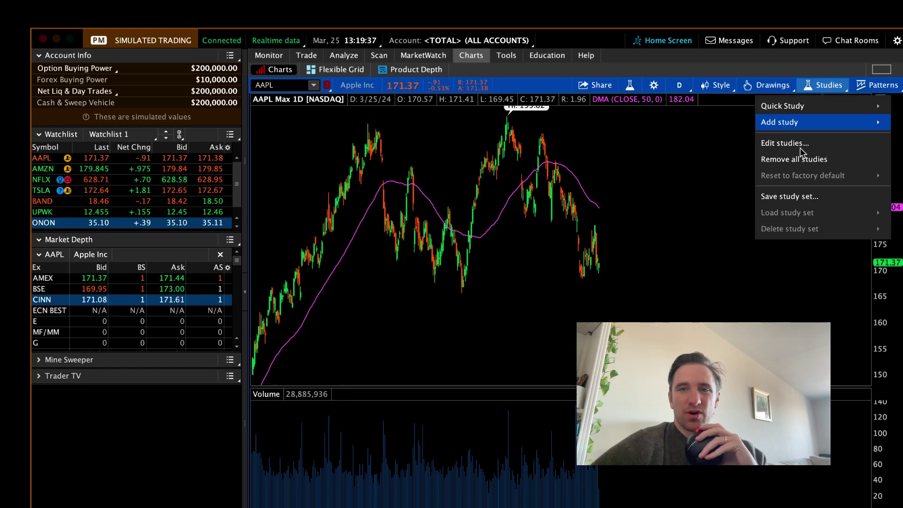
click(796, 70)
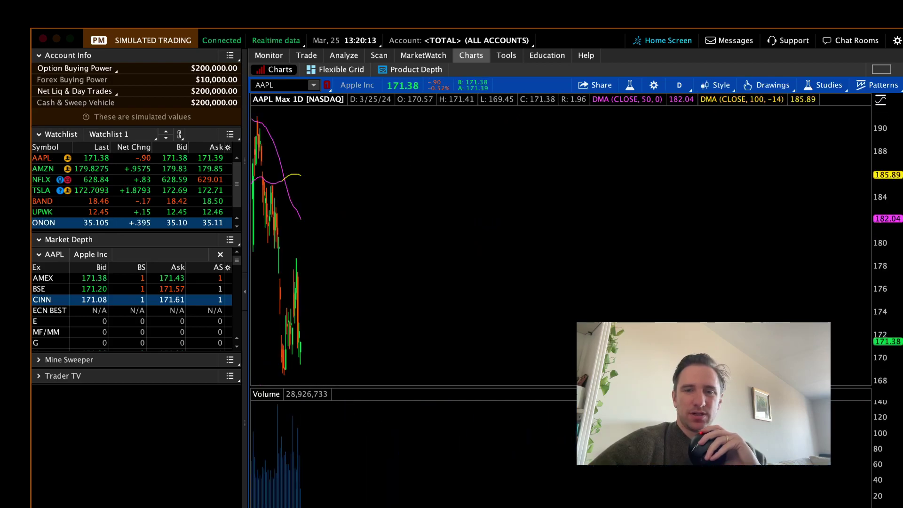
drag(359, 277, 720, 293)
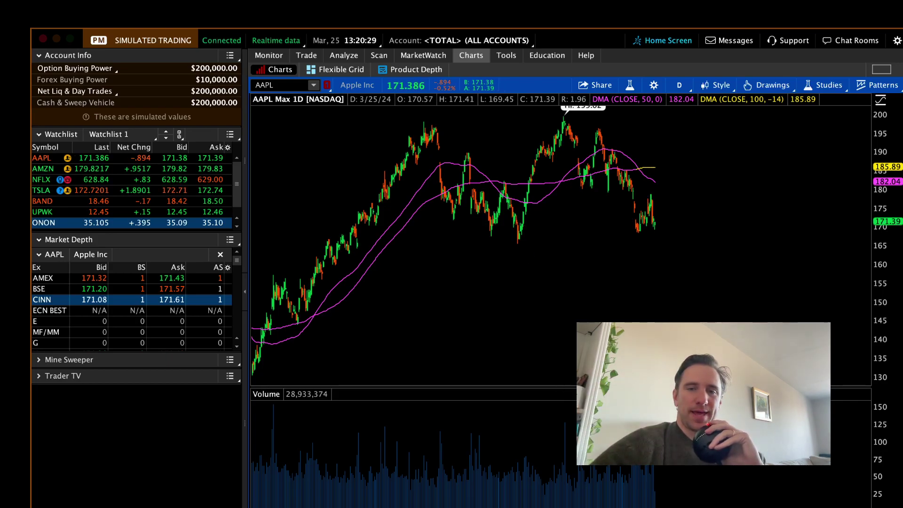
scroll(329, 390, down, 5)
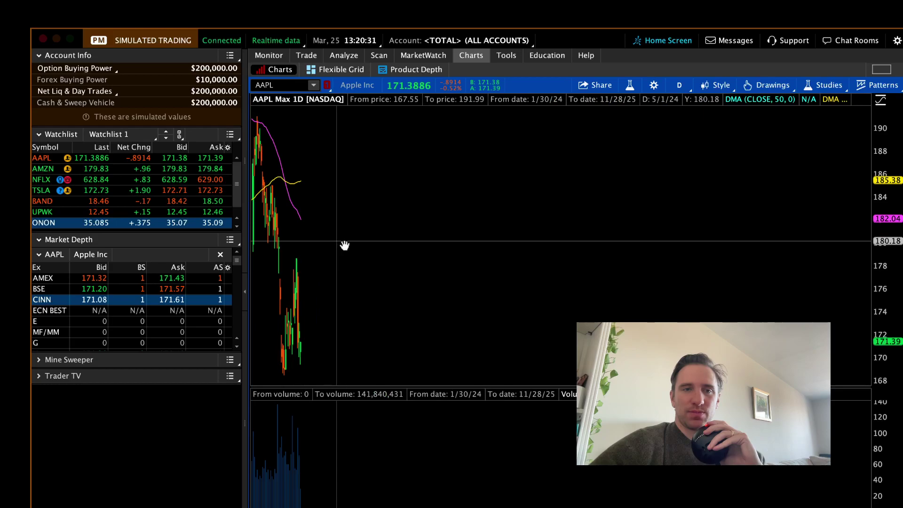
drag(344, 246, 711, 252)
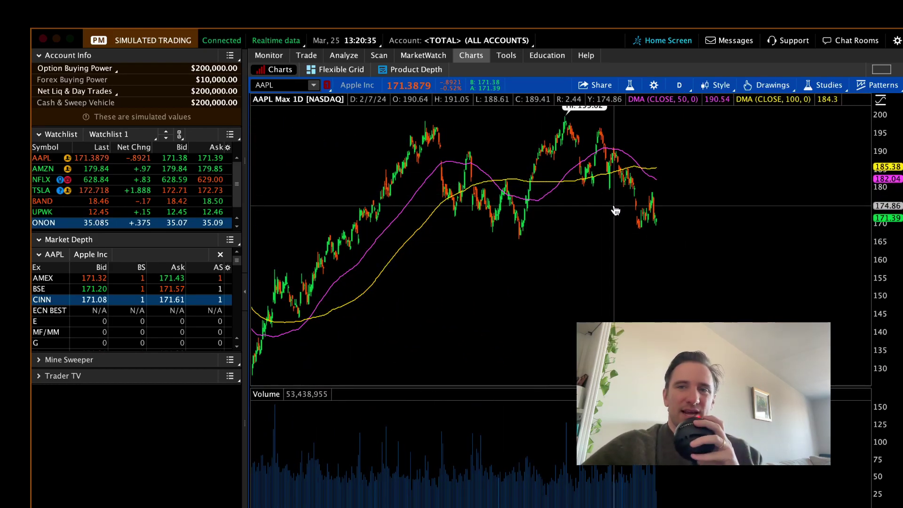
Step: Preview the AAPL chart as a Line chart and as an Area chart
click(710, 85)
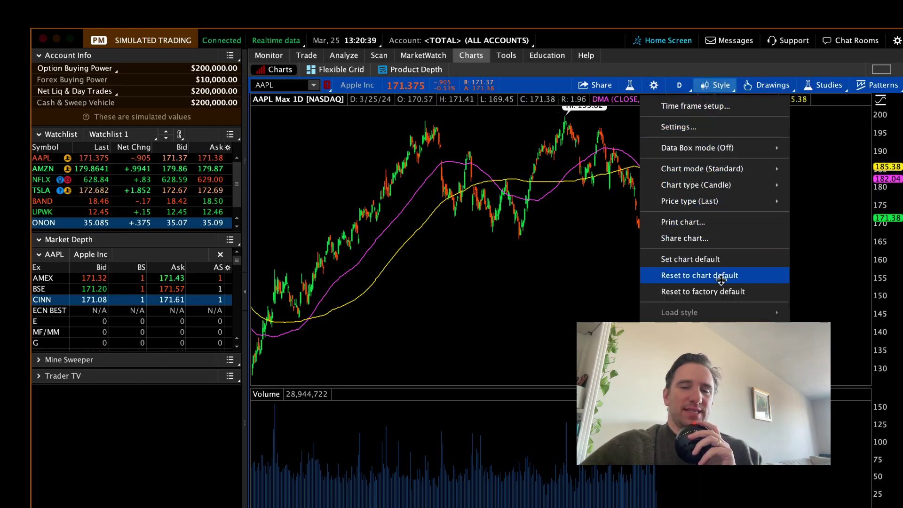
mouse_move(738, 151)
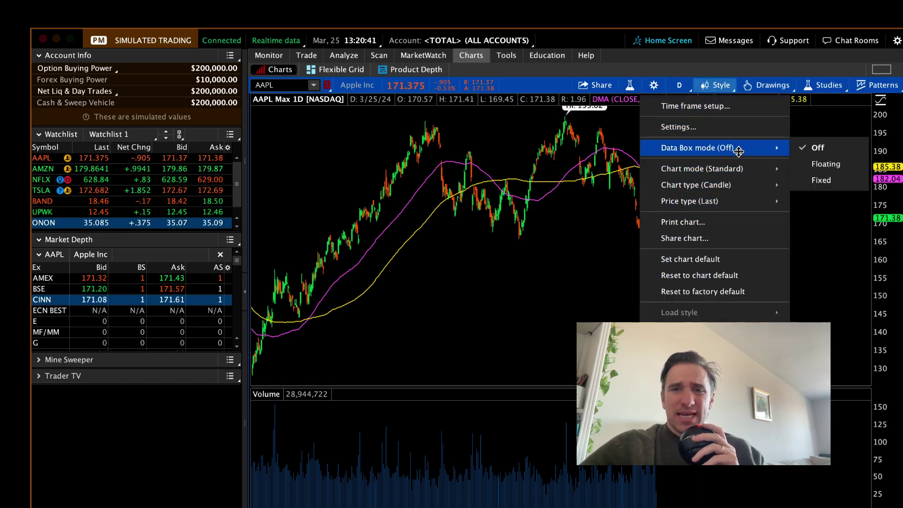
mouse_move(740, 171)
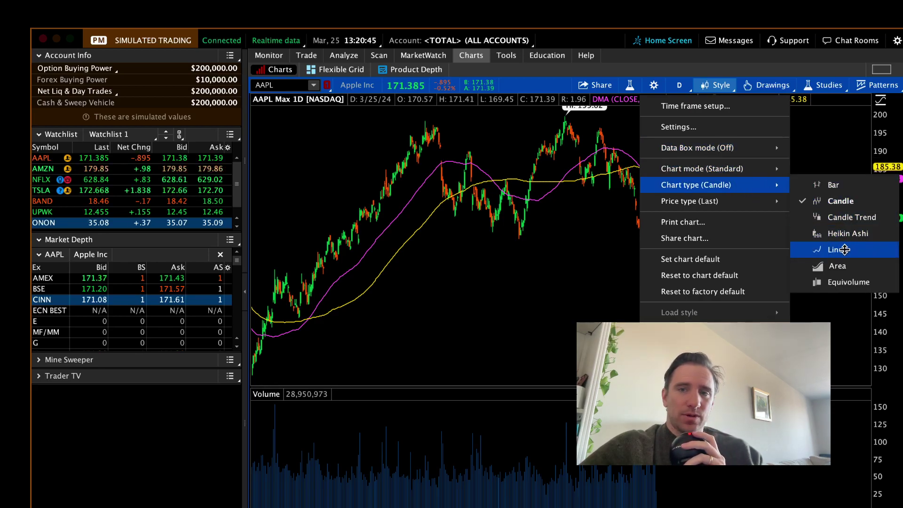
click(845, 250)
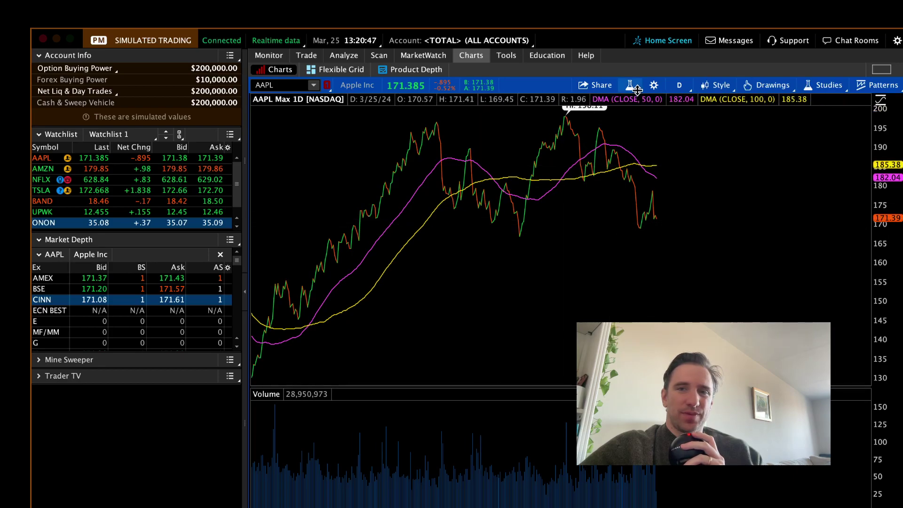
click(716, 85)
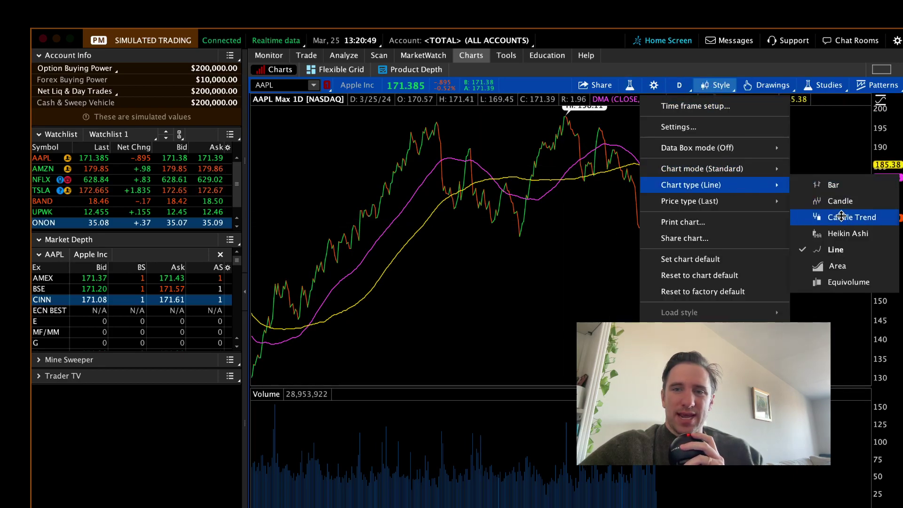
click(851, 266)
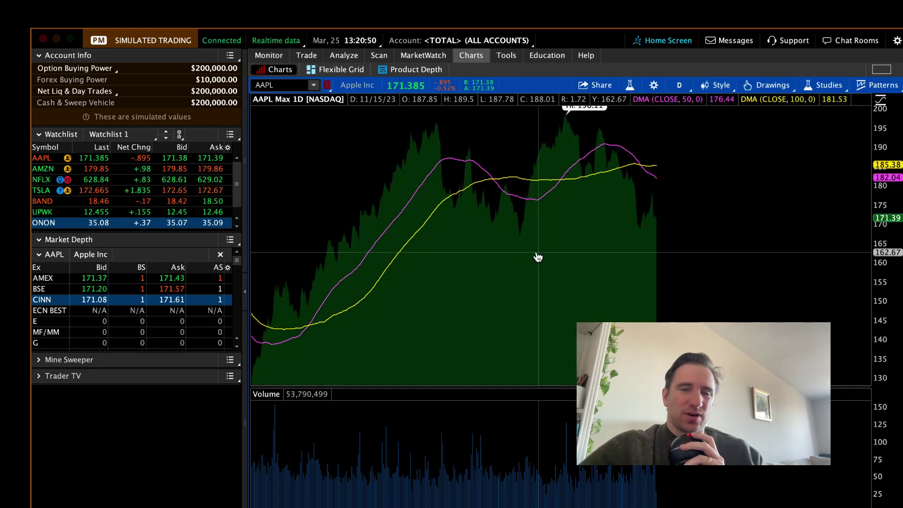
Step: Set the AAPL chart type to Candle and view a longer stretch of its price history
click(718, 85)
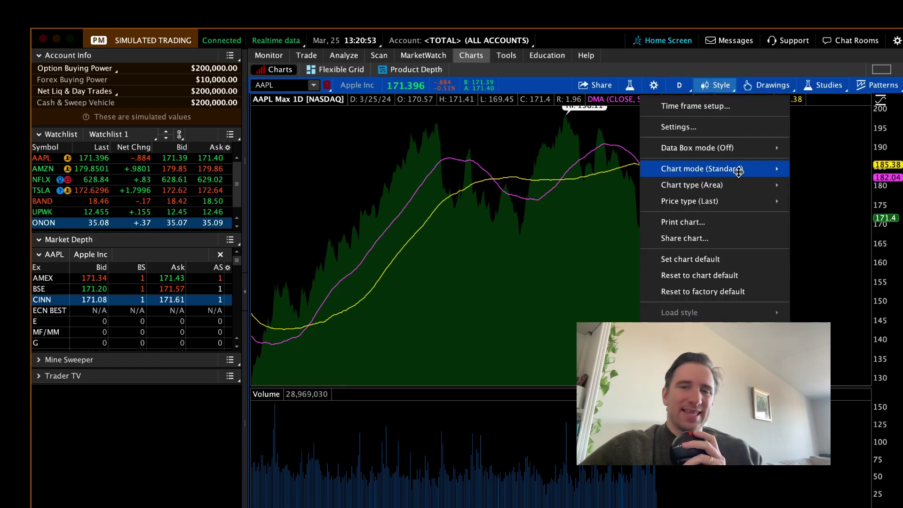
mouse_move(738, 184)
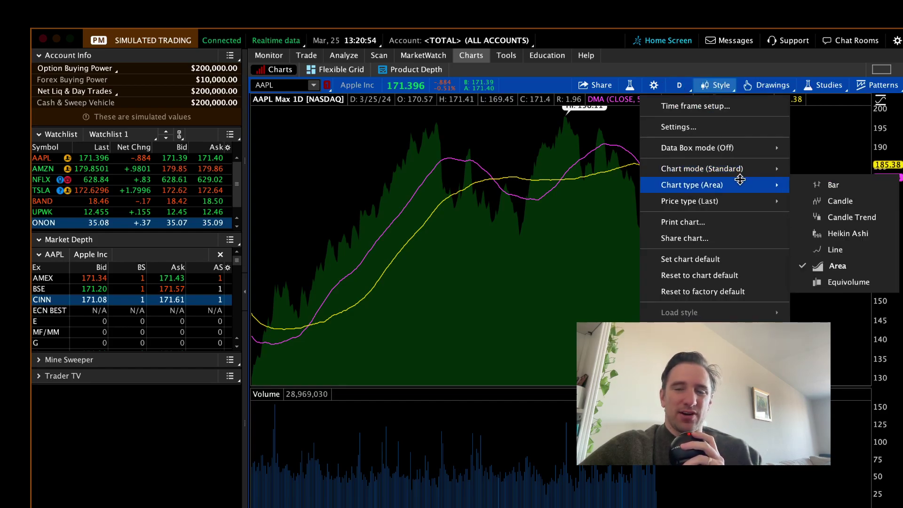
click(849, 201)
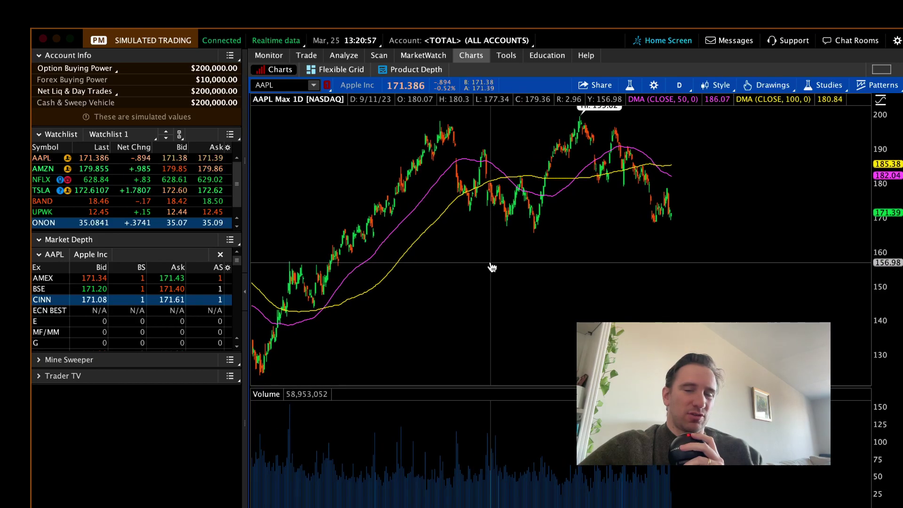
scroll(491, 267, up, 3)
scroll(492, 267, up, 2)
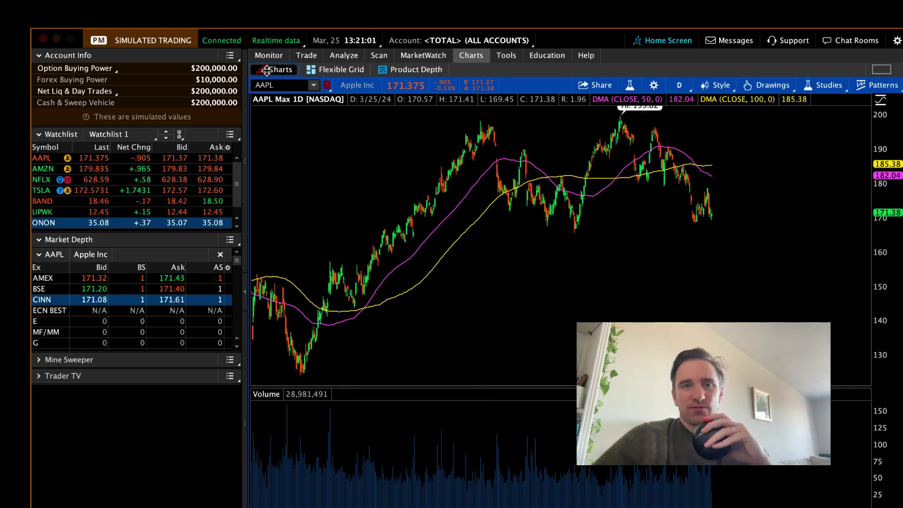
Step: Look over the Flexible Grid and the Product Depth views for GE options and futures, and return to the AAPL chart
click(337, 69)
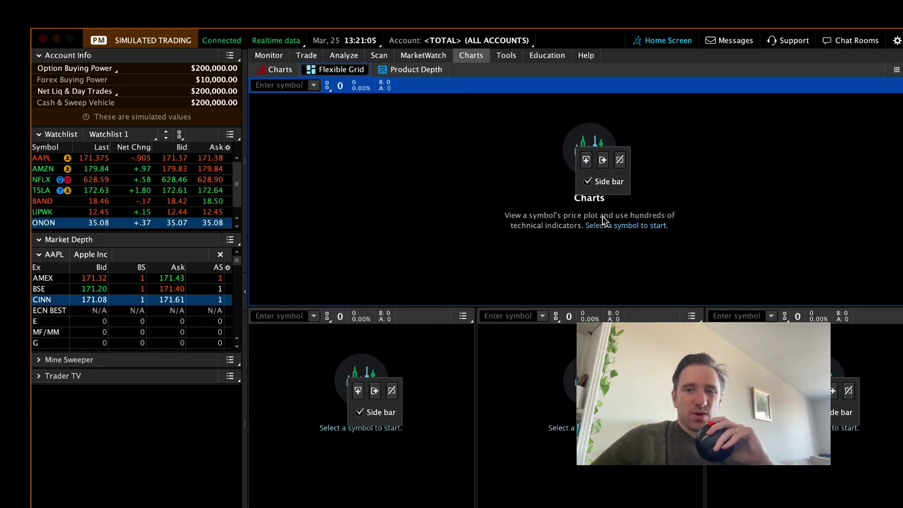
click(407, 70)
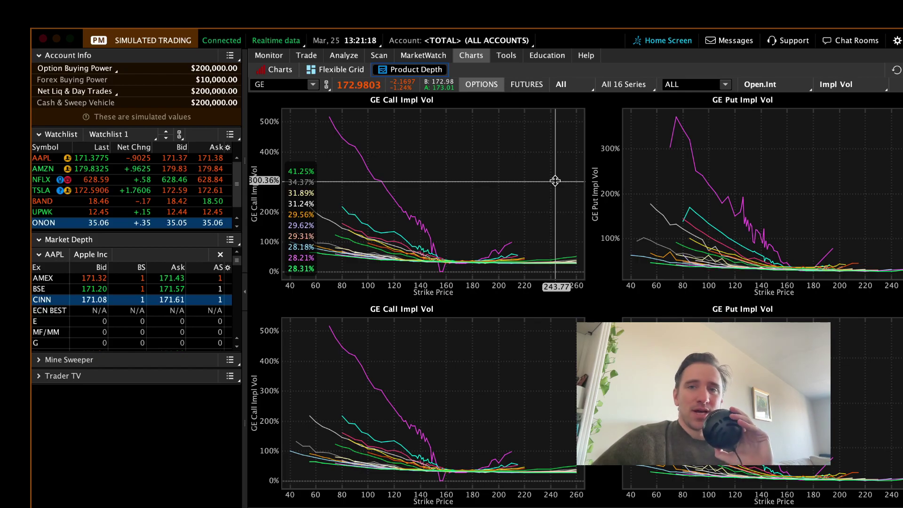
click(532, 85)
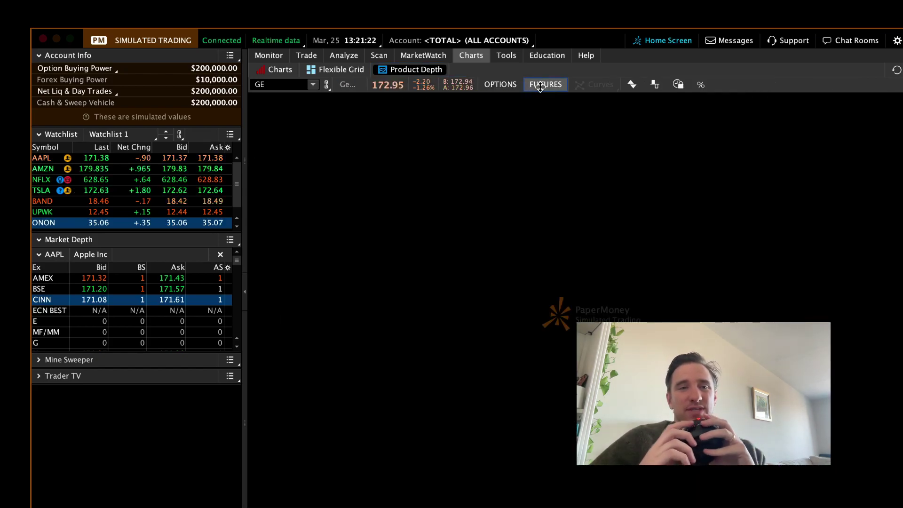
click(499, 85)
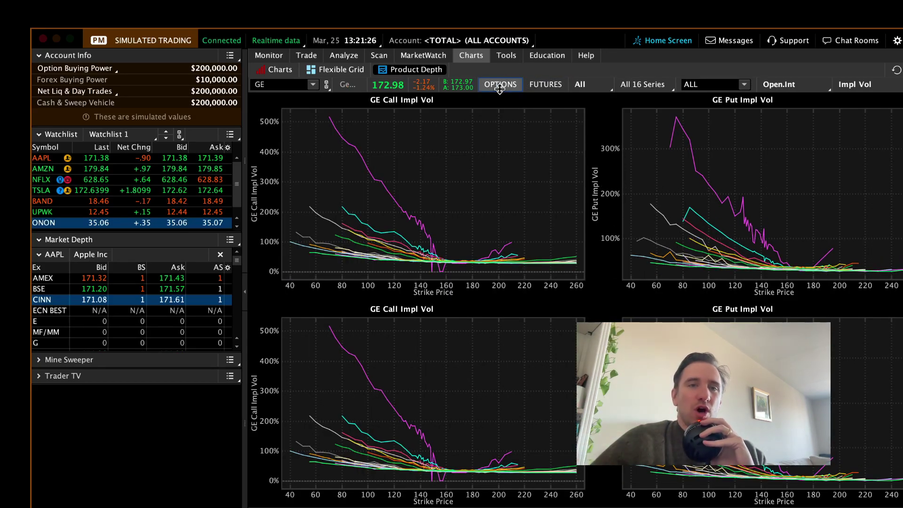
click(277, 70)
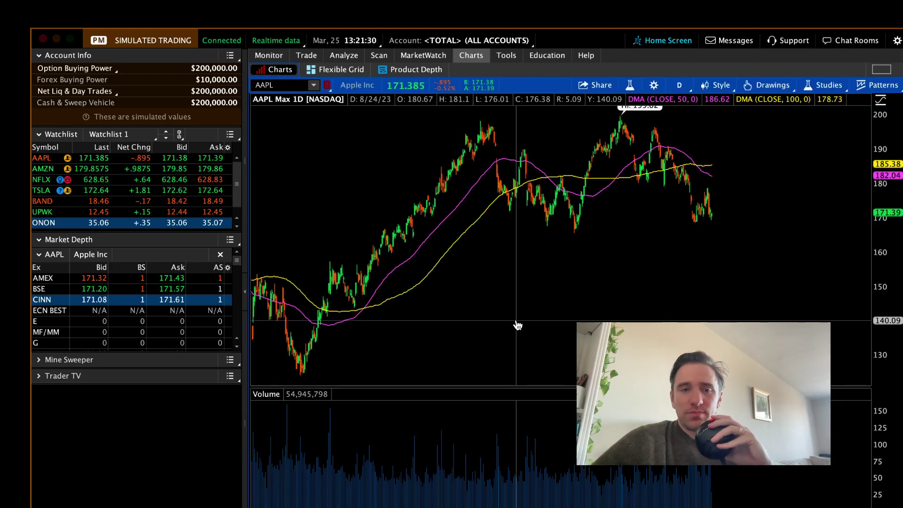
scroll(518, 324, up, 3)
scroll(517, 325, up, 1)
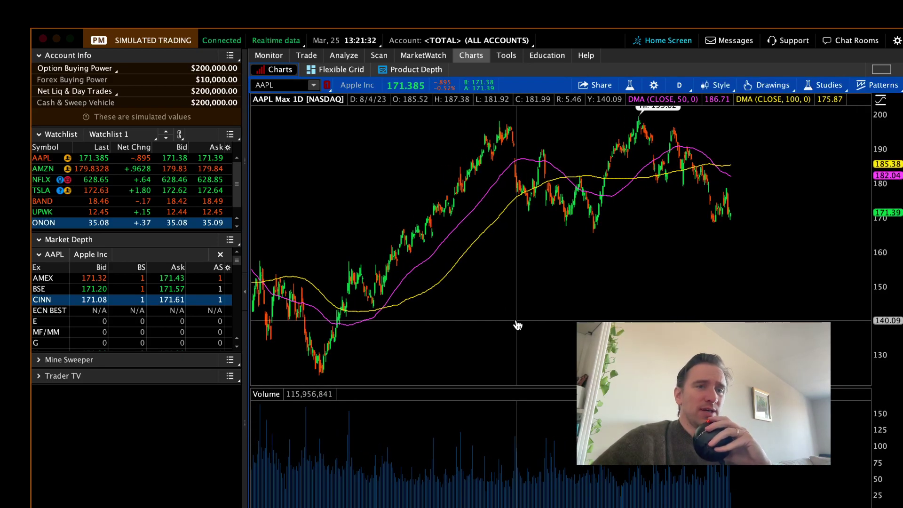
Step: Expand the Trader TV gadget and briefly check Mine Sweeper, leaving that one collapsed
click(40, 377)
click(40, 360)
click(39, 361)
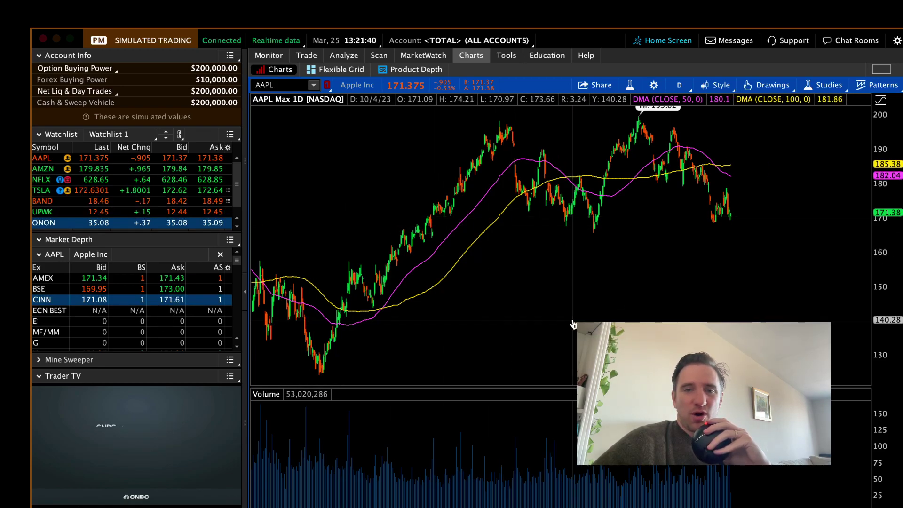
Step: Explore the chart's drawing tools, including Trendline and Text, without adding a drawing to the AAPL chart
mouse_move(573, 322)
mouse_down()
mouse_move(643, 325)
mouse_move(572, 324)
mouse_up()
mouse_move(850, 252)
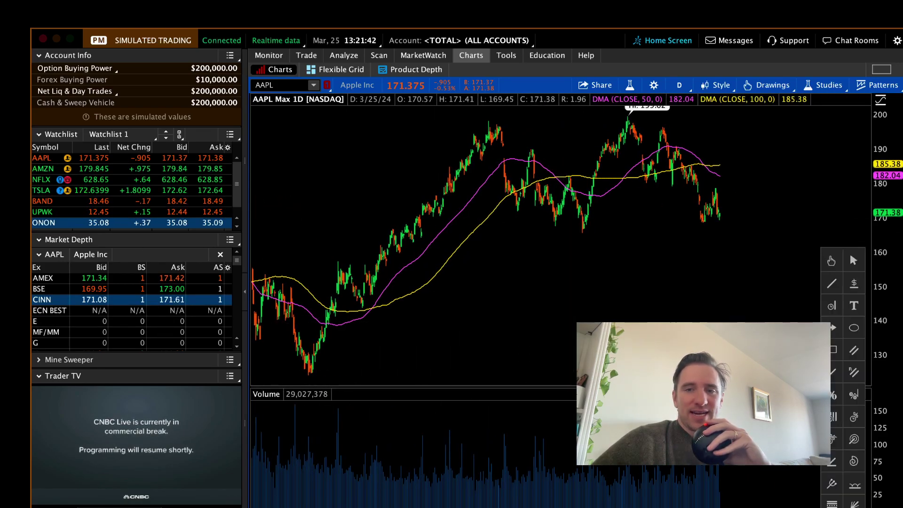
click(832, 283)
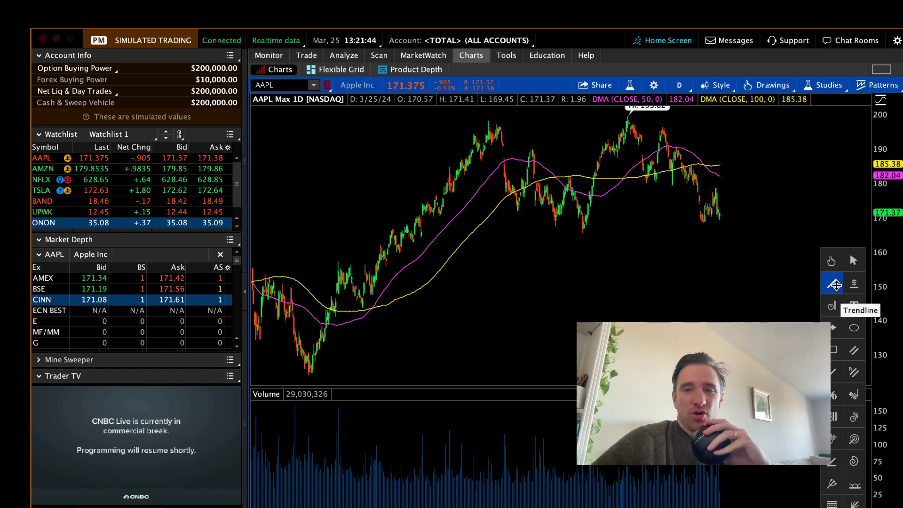
click(854, 305)
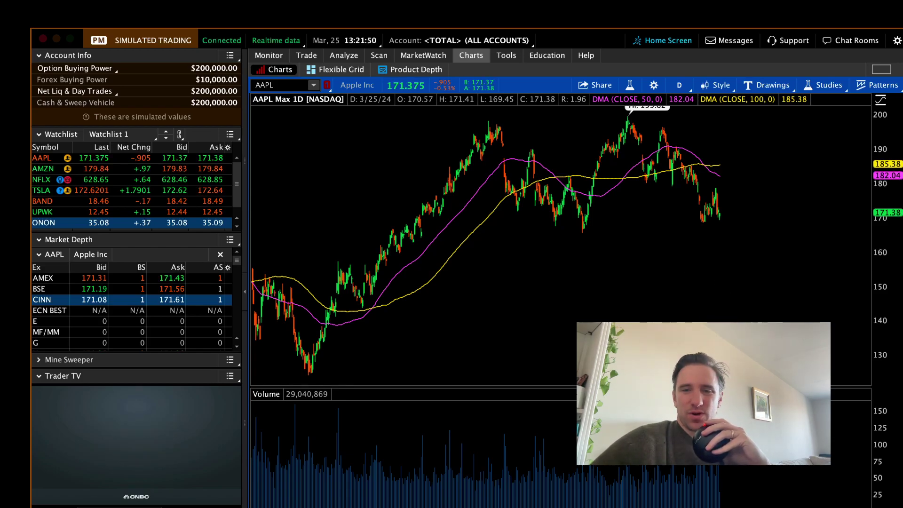
click(634, 228)
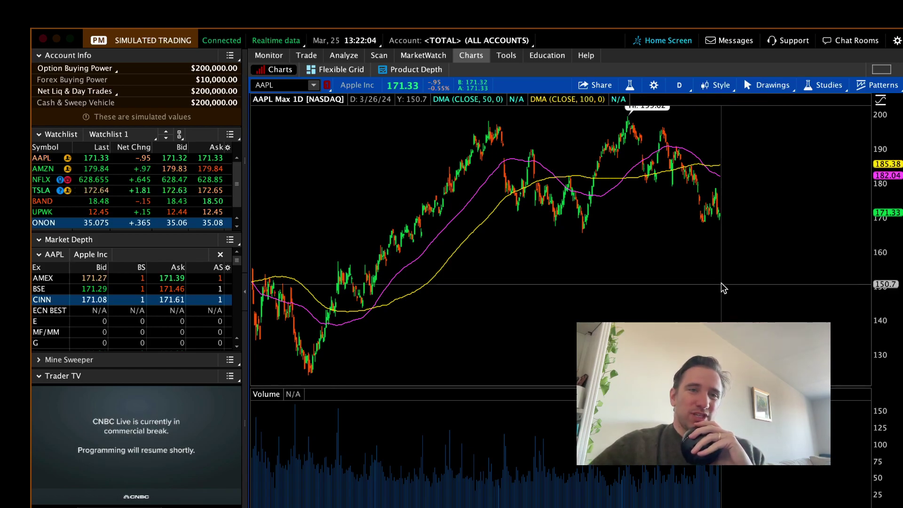
Step: Switch the AAPL chart to the 1-day, 1-minute time frame and pan to the most recent candles
scroll(529, 242, up, 2)
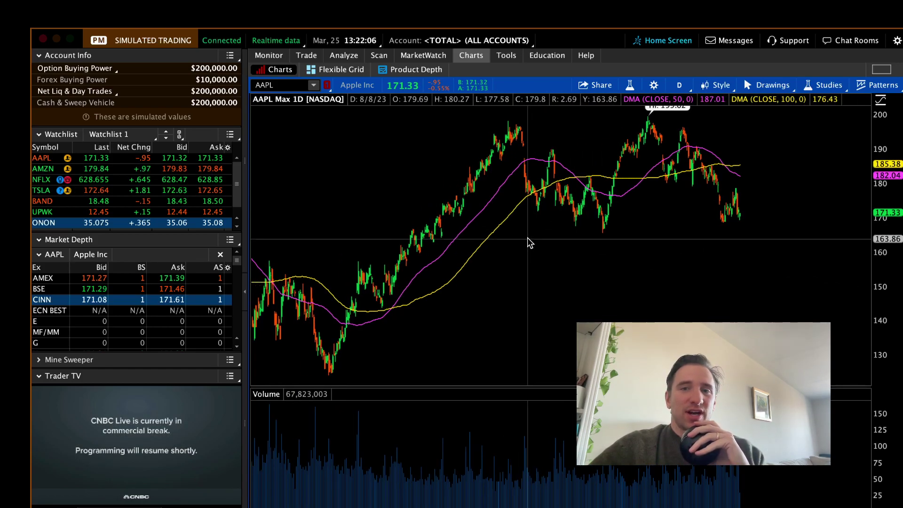
click(687, 86)
click(666, 142)
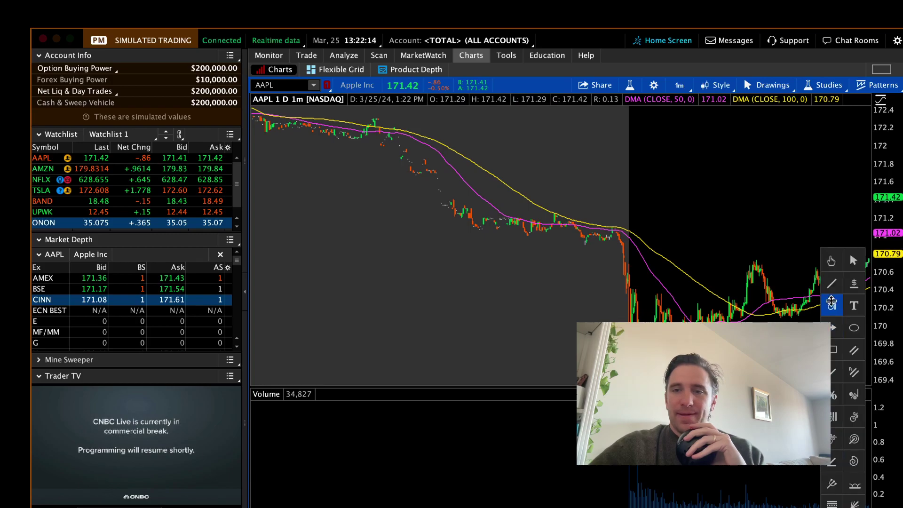
click(852, 257)
drag(814, 259, 453, 249)
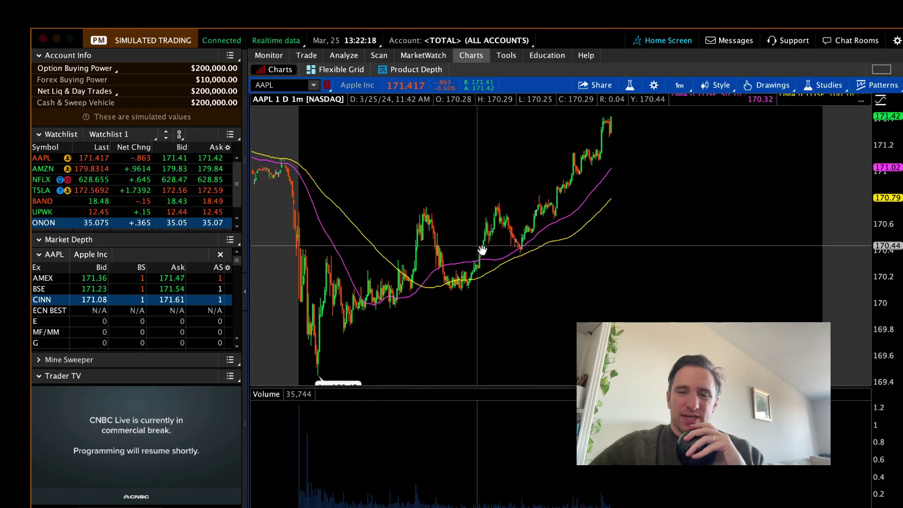
Step: Activate the Pointer tool and zoom in on the candles around the market open on the one-minute chart
mouse_move(841, 327)
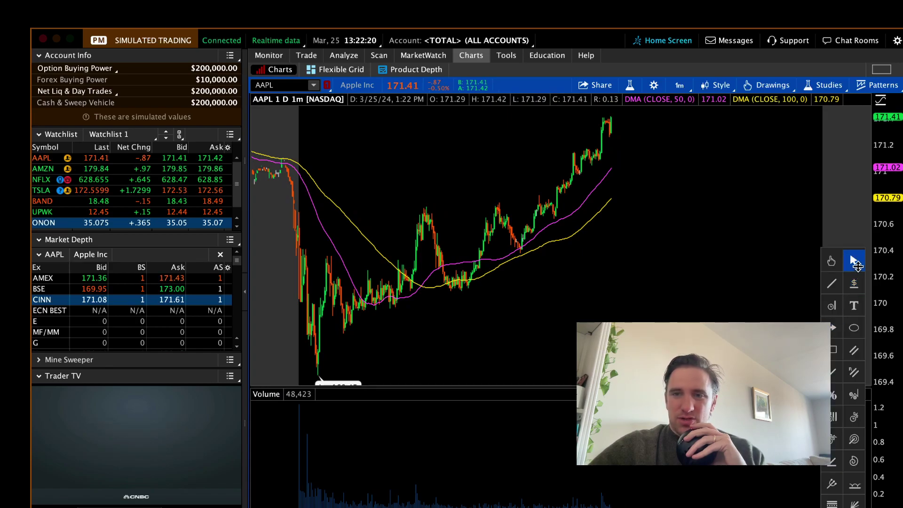
click(853, 260)
scroll(511, 178, up, 5)
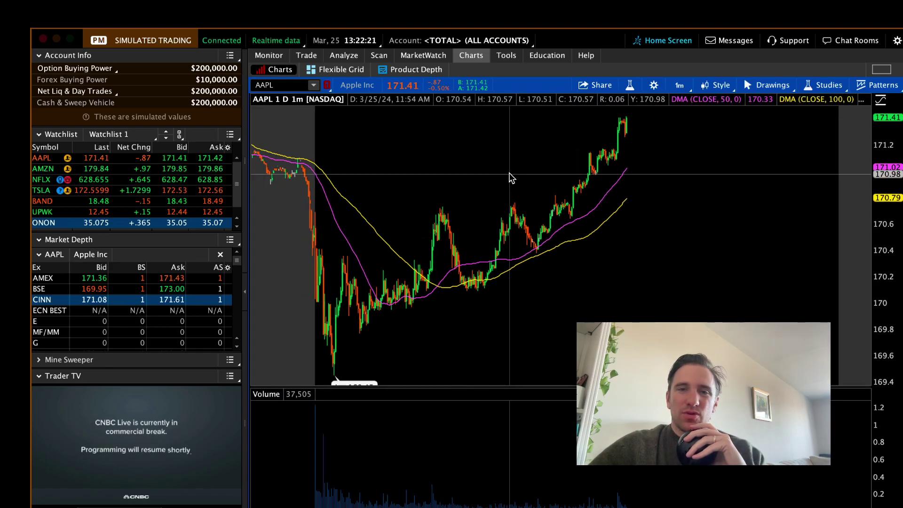
scroll(800, 263, up, 5)
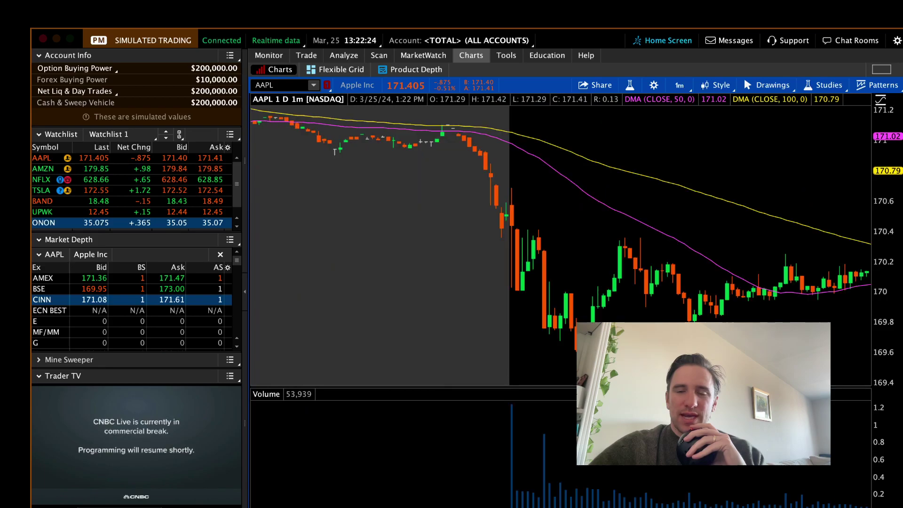
Step: Pan the enlarged one-minute AAPL chart to its latest candles and compress the price scale to show a wider range
click(850, 254)
drag(834, 272, 264, 223)
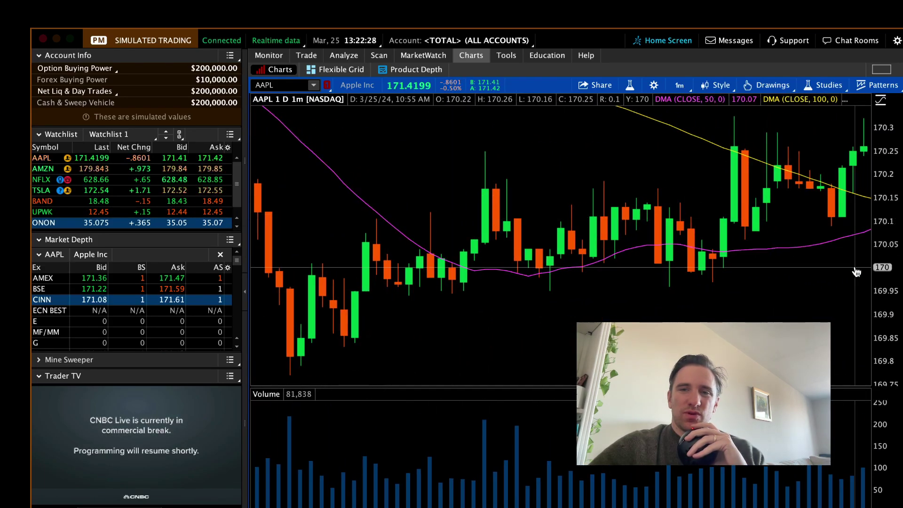
drag(823, 221, 447, 222)
drag(758, 214, 447, 226)
drag(776, 245, 427, 264)
drag(751, 283, 447, 268)
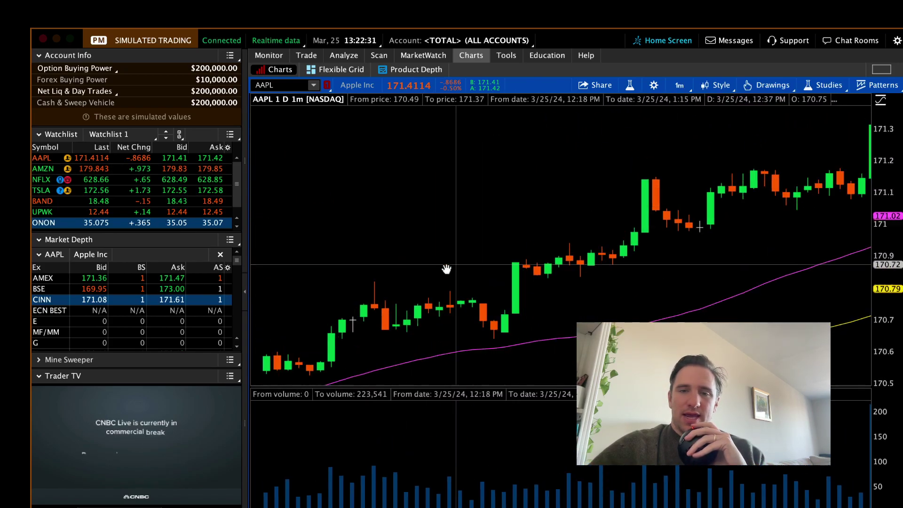
drag(776, 268, 588, 283)
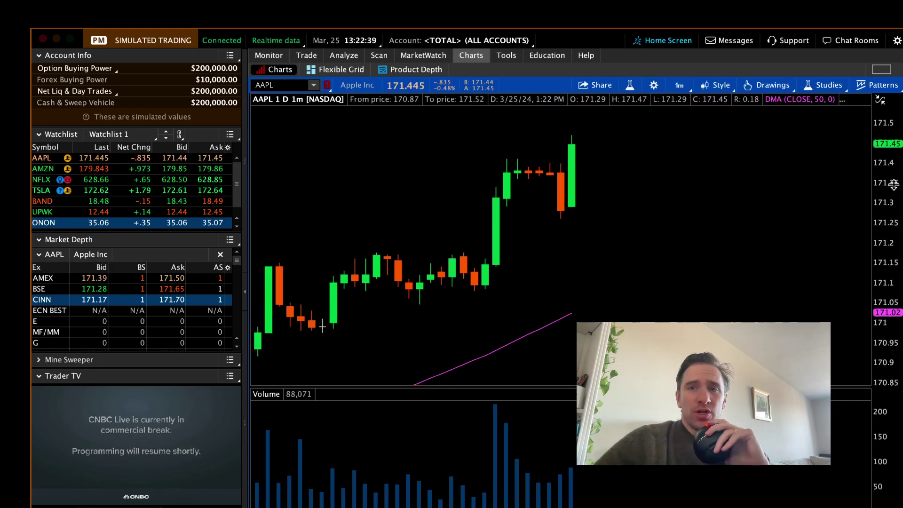
drag(890, 192, 891, 212)
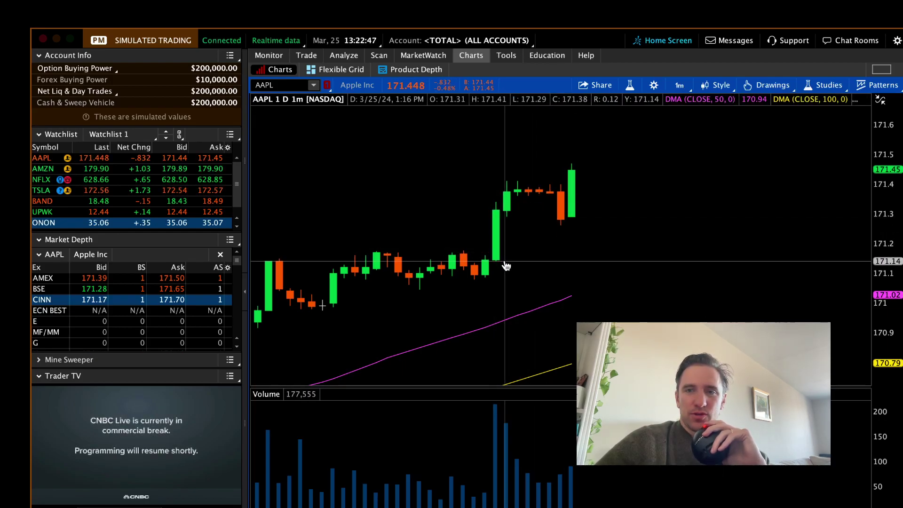
Step: Open the All Products page for trading AAPL and collapse its option chain section
click(307, 55)
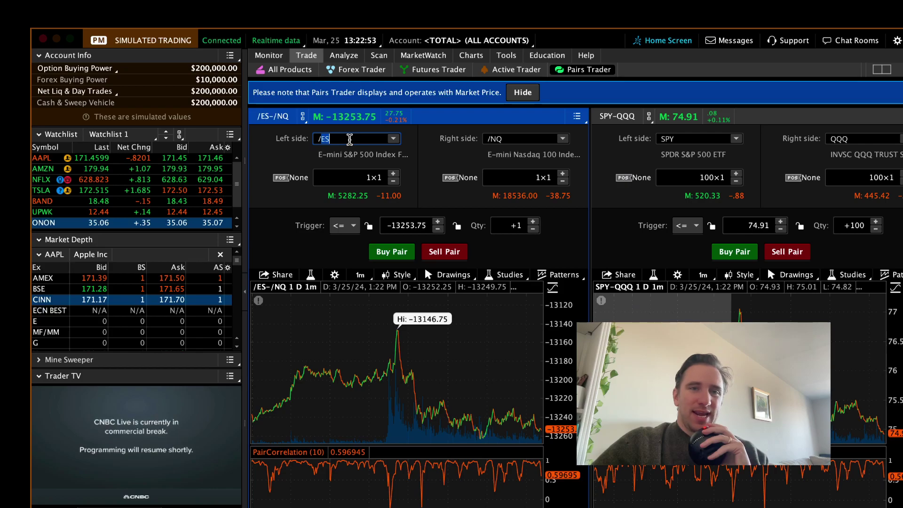
click(298, 71)
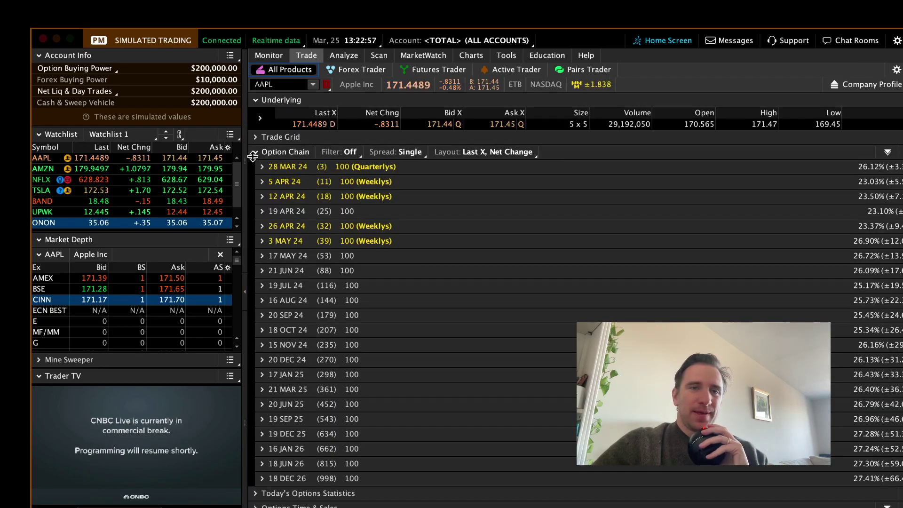
click(272, 151)
Step: Expand the trade grid and load AAPL in its first cell
click(254, 137)
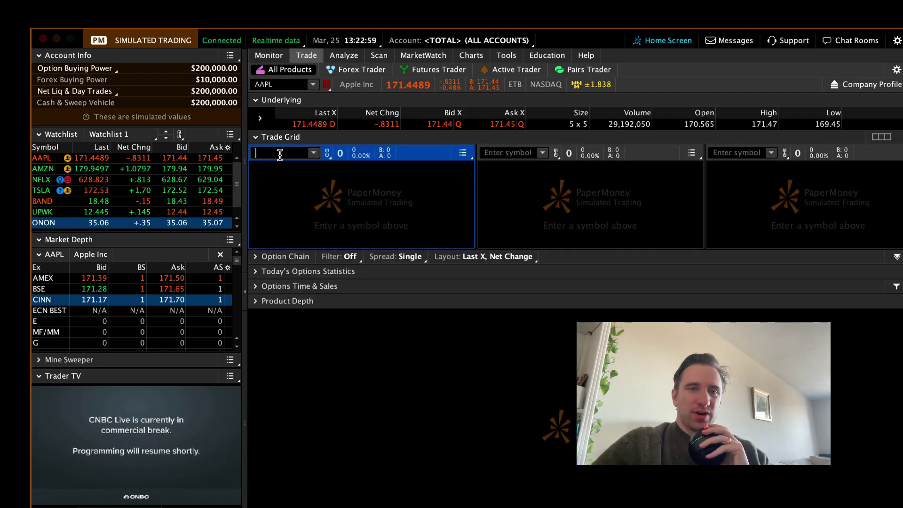
text(AAPL)
key(Return)
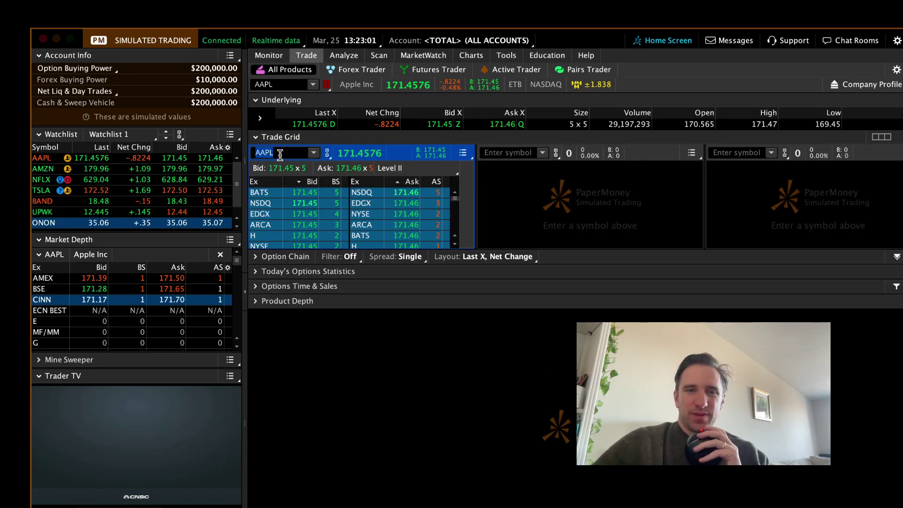
Step: Start a 100-share AAPL stock order from a bid quote in the trade grid and change its side to BUY
click(306, 193)
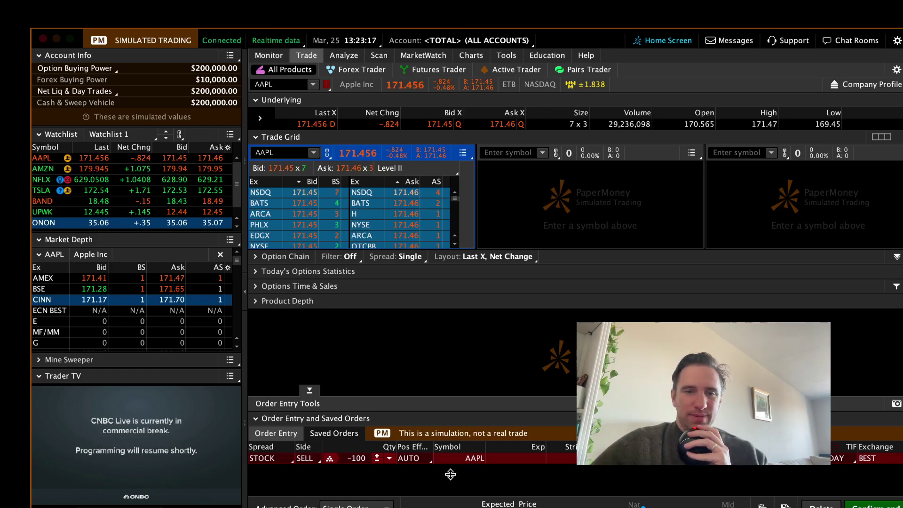
click(305, 458)
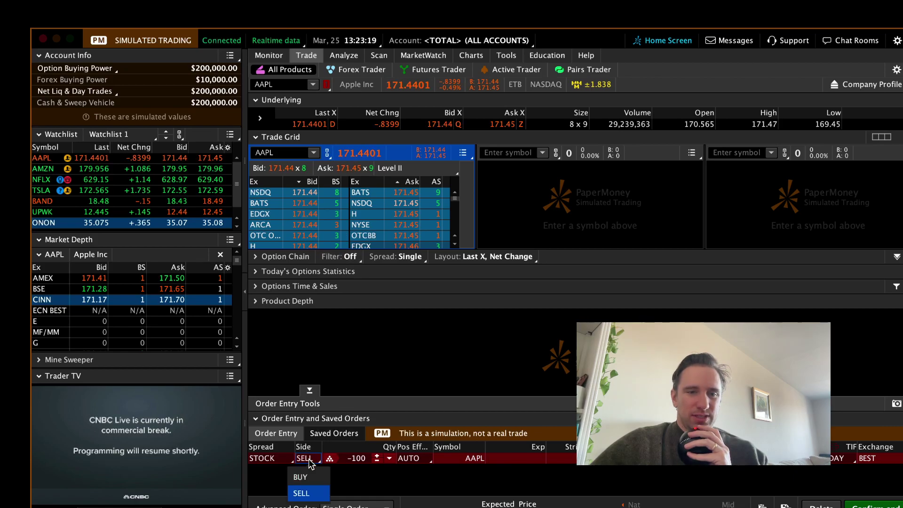
click(301, 477)
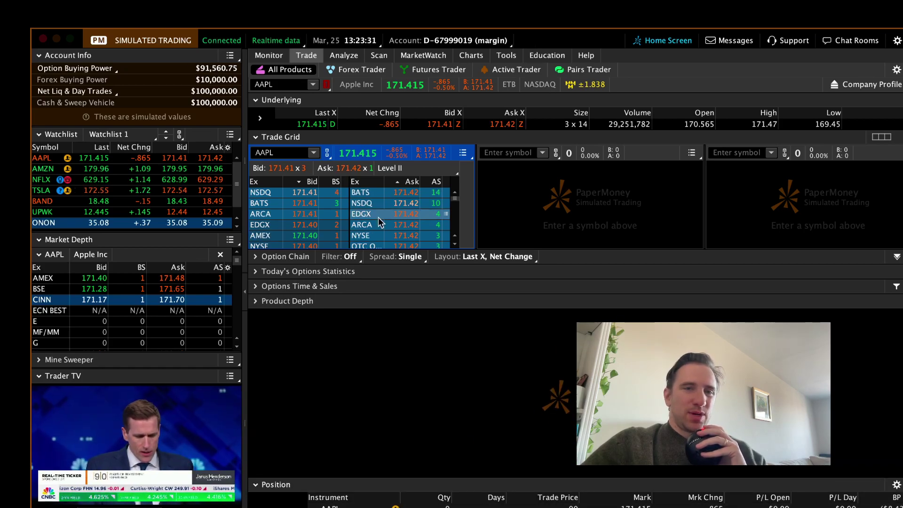
Step: On the one-minute AAPL chart, create a limit order to buy 100 shares at 171.10 and send it
click(472, 55)
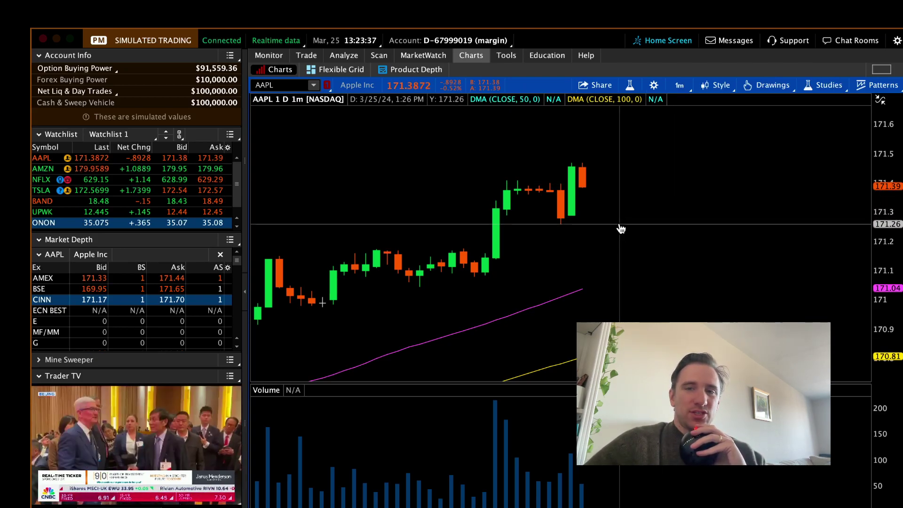
right_click(500, 264)
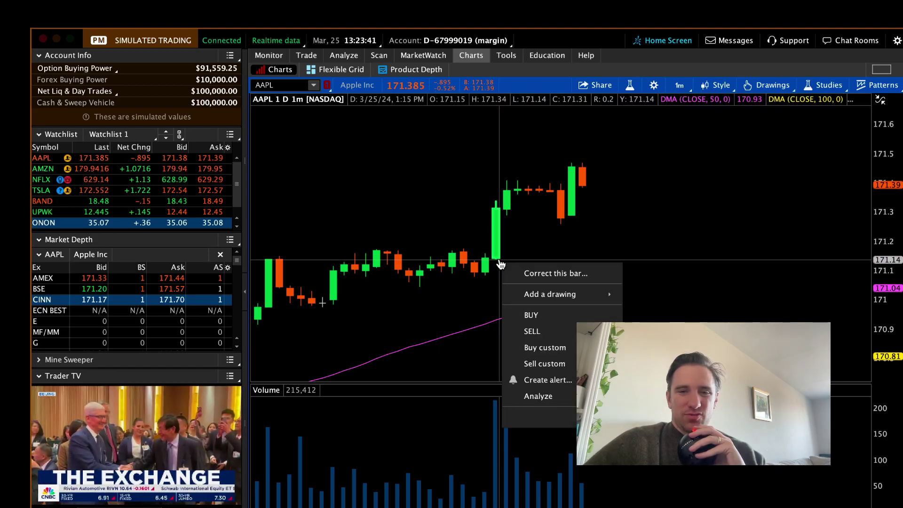
click(543, 314)
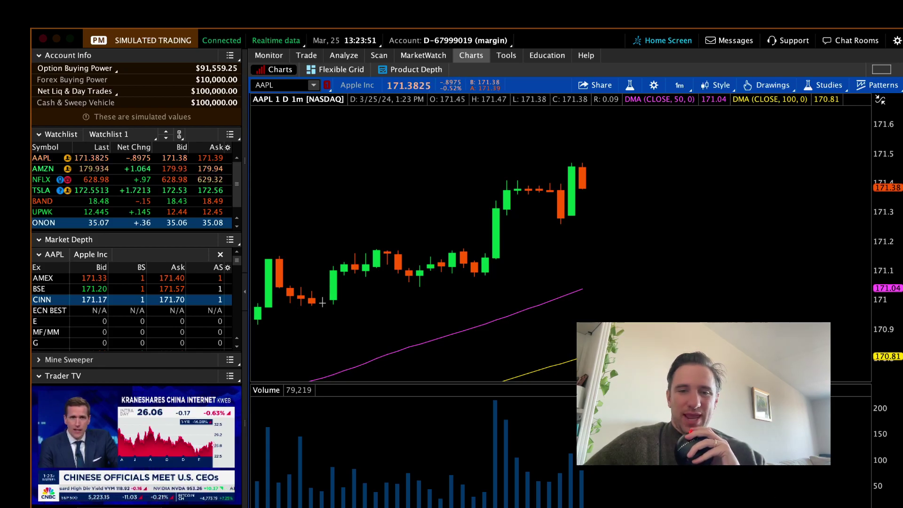
click(322, 303)
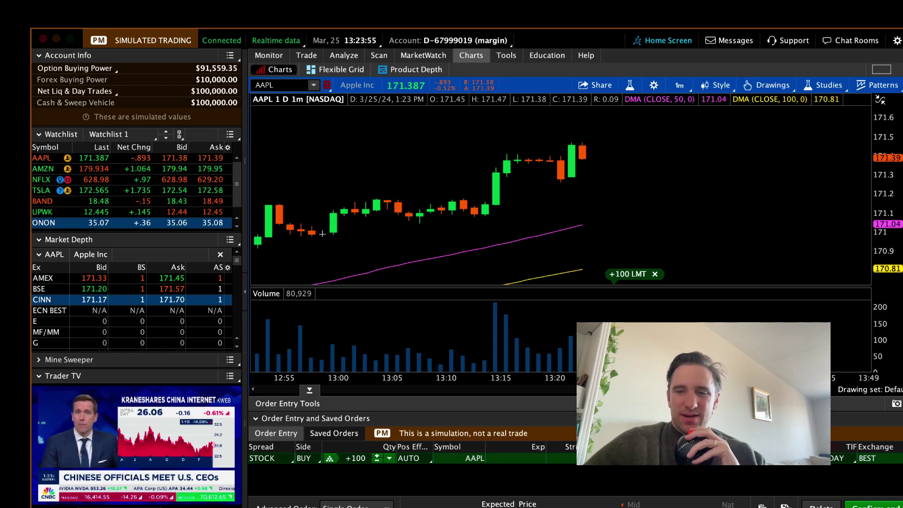
click(891, 499)
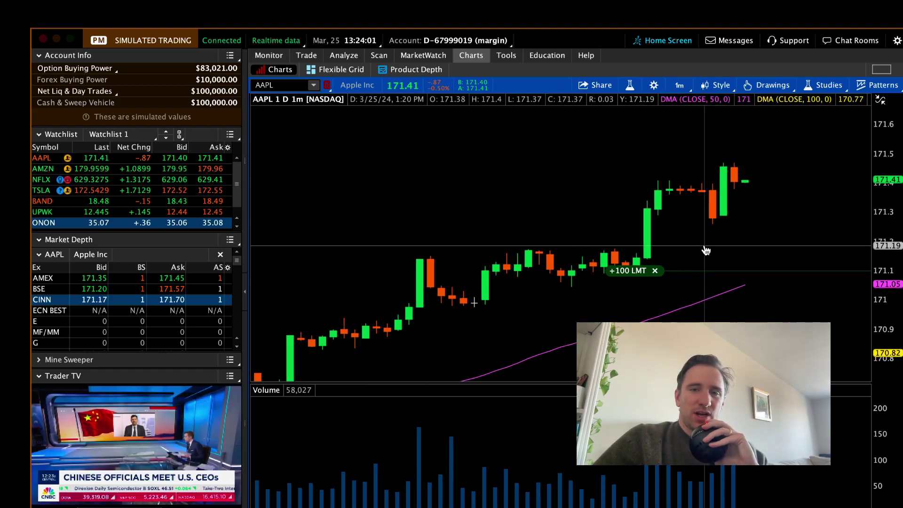
scroll(695, 256, up, 1)
Step: Return to the All Products trading page and start a 100-share AAPL buy limit order at 171.41 from the watchlist
click(305, 56)
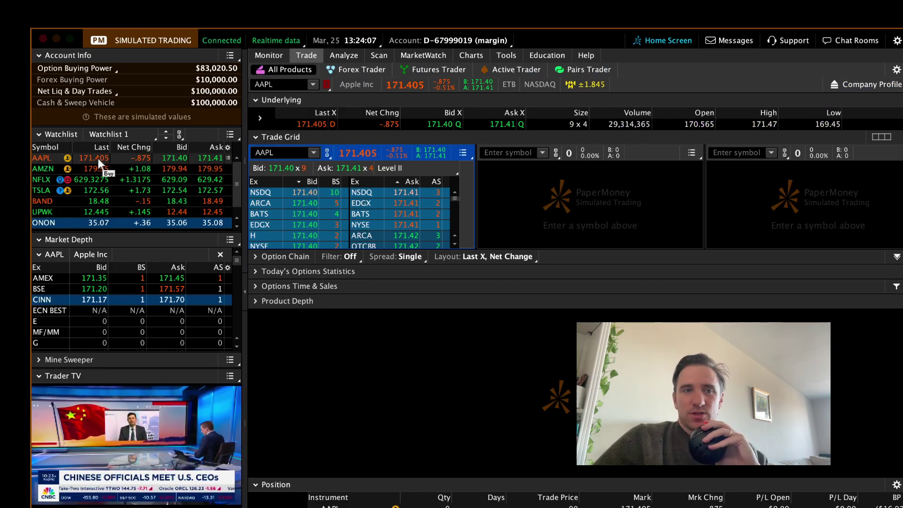
click(83, 158)
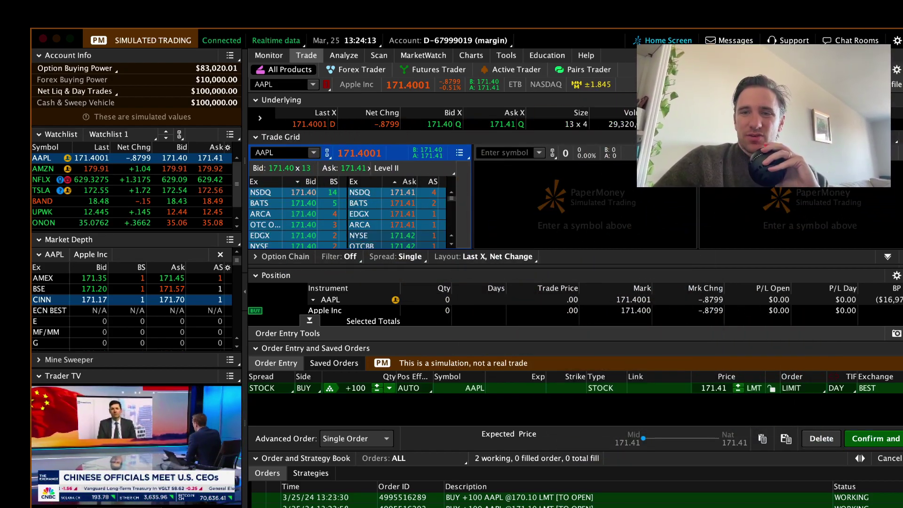
click(103, 173)
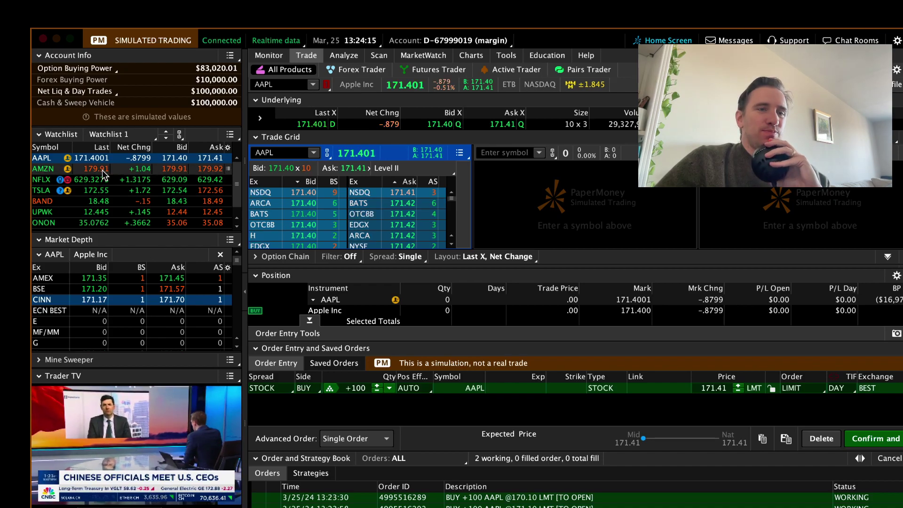
Step: Open the Activity and Positions page to review today's trade activity and the position statement
click(270, 56)
click(329, 76)
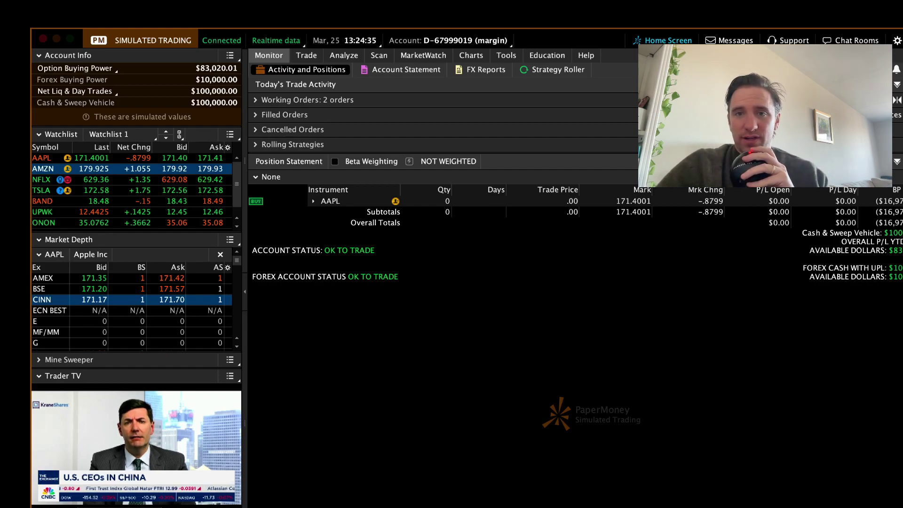
drag(703, 291, 751, 291)
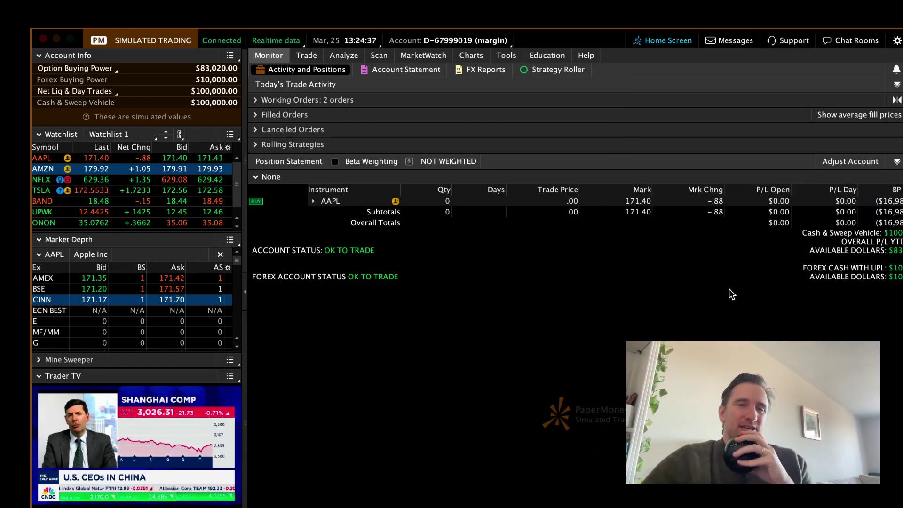